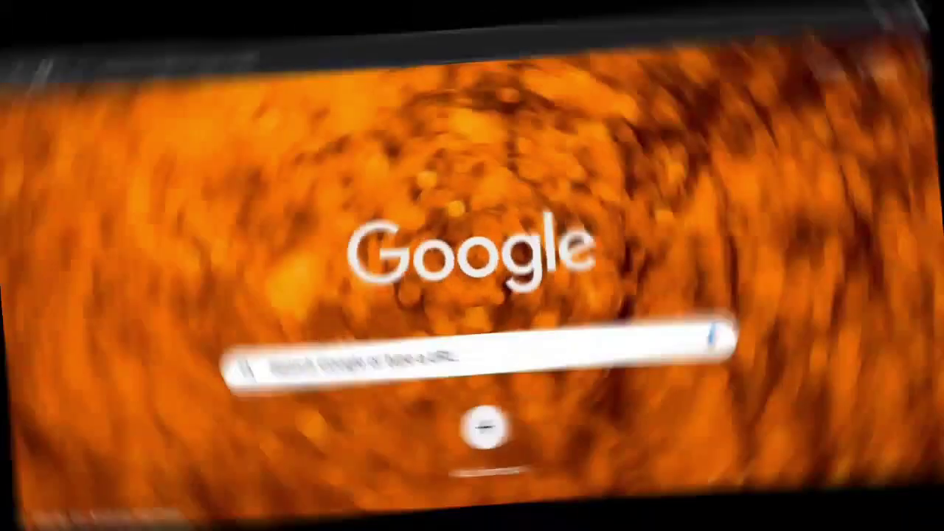
type("www")
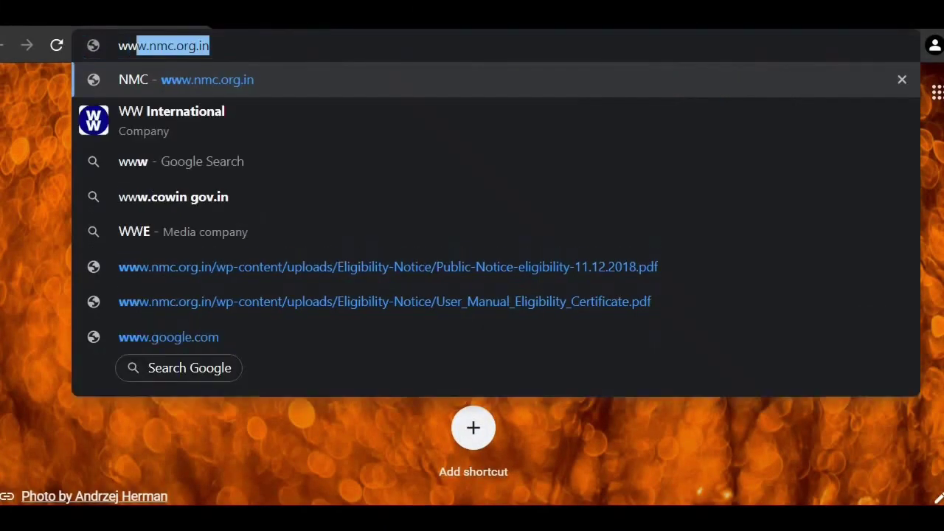
type(".")
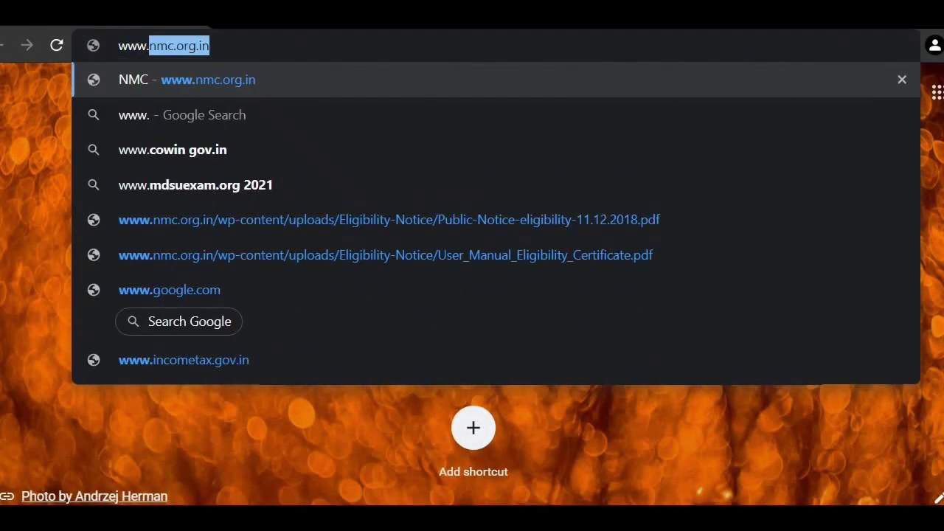
type("nmc")
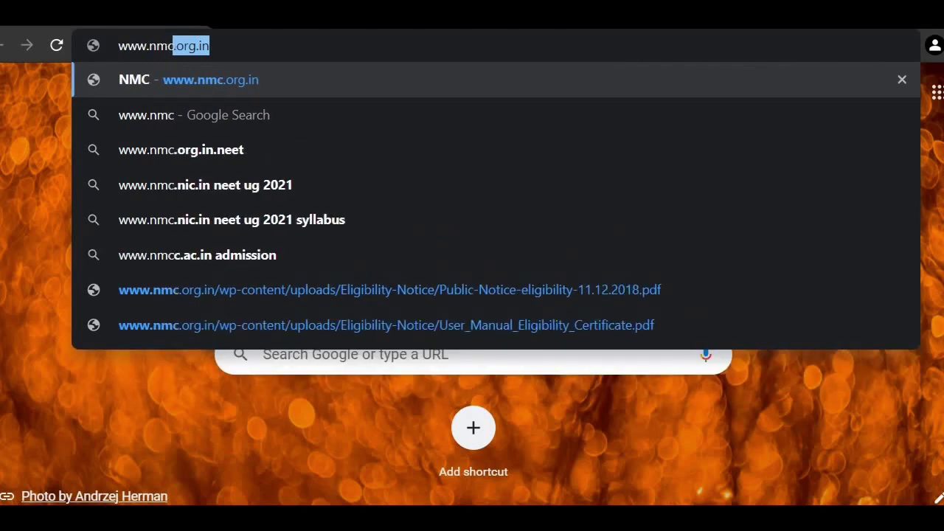
type(".org.im")
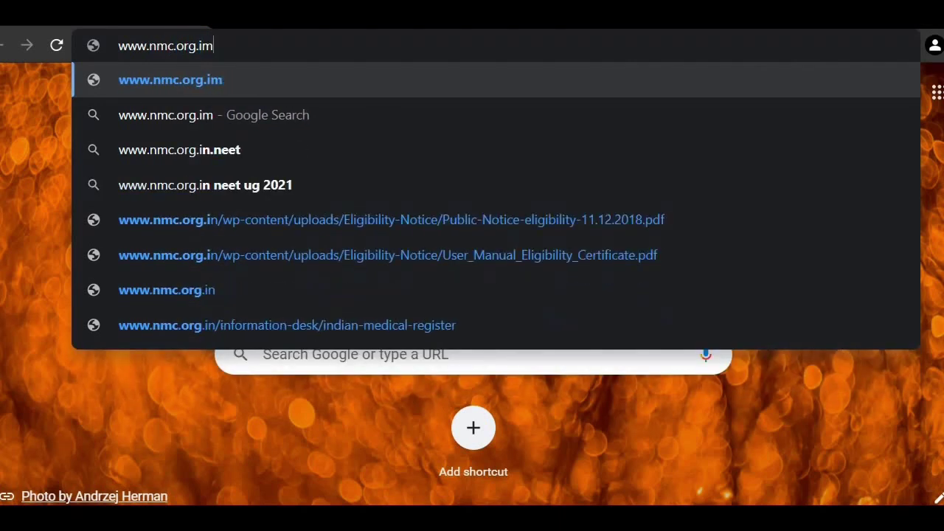
key("BackSpace")
type("n")
key("Return")
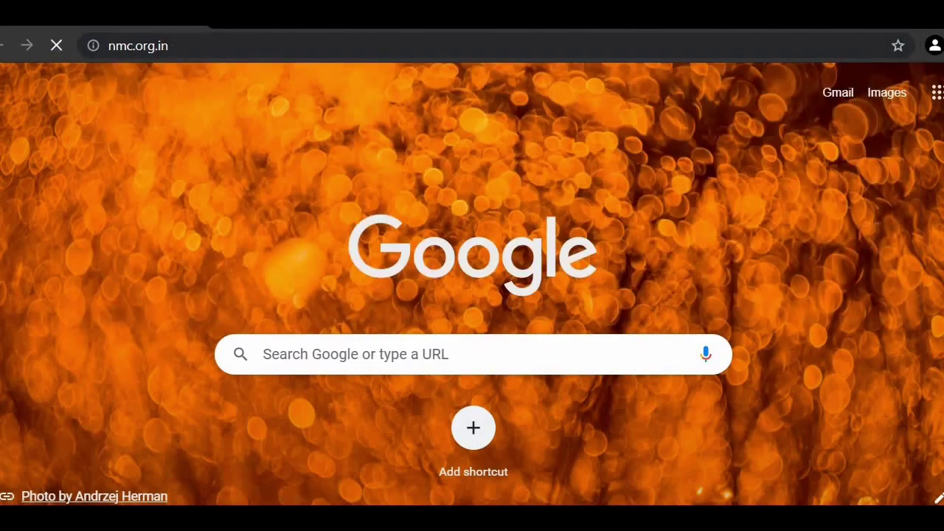
scroll(471, 295, "down", 2)
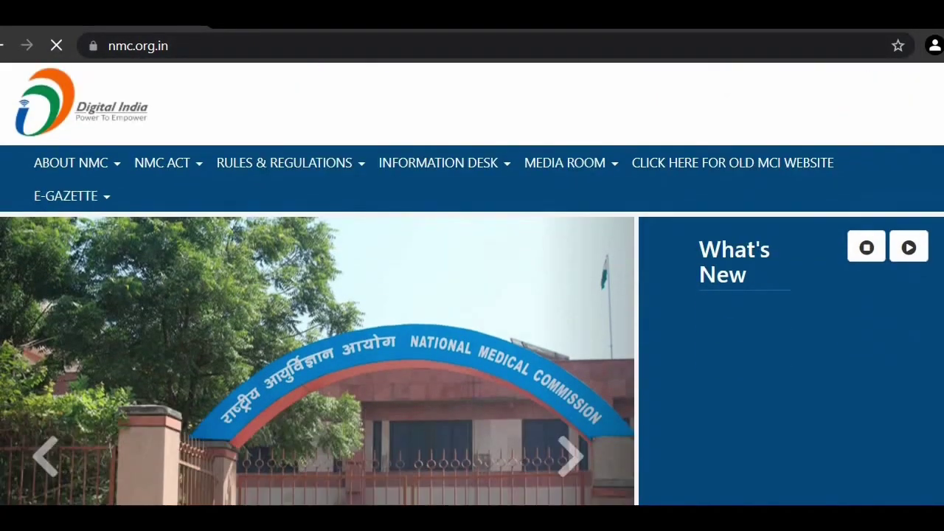
scroll(472, 295, "down", 7)
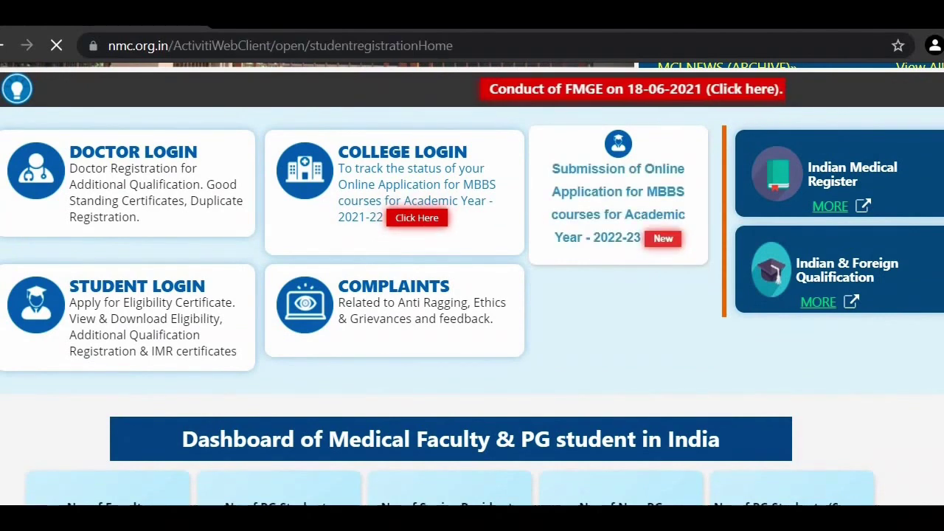
scroll(251, 465, "down", 1)
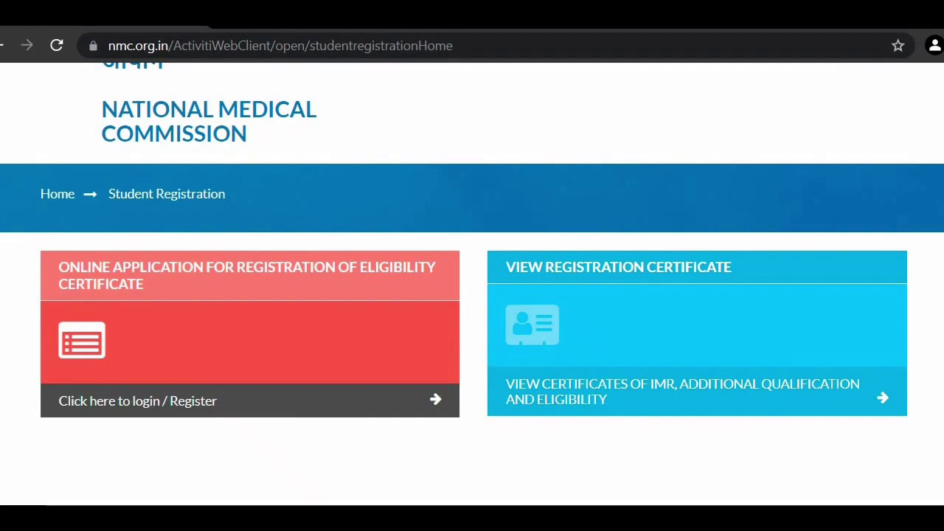
Step: Open the Eligibility Certificate login page and switch to its 'Register now' form
left_click(249, 400)
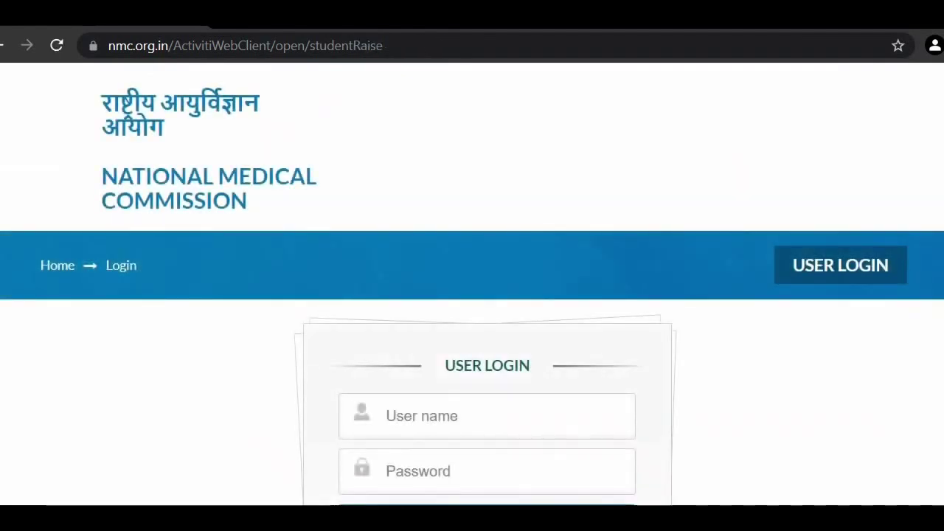
scroll(472, 284, "down", 3)
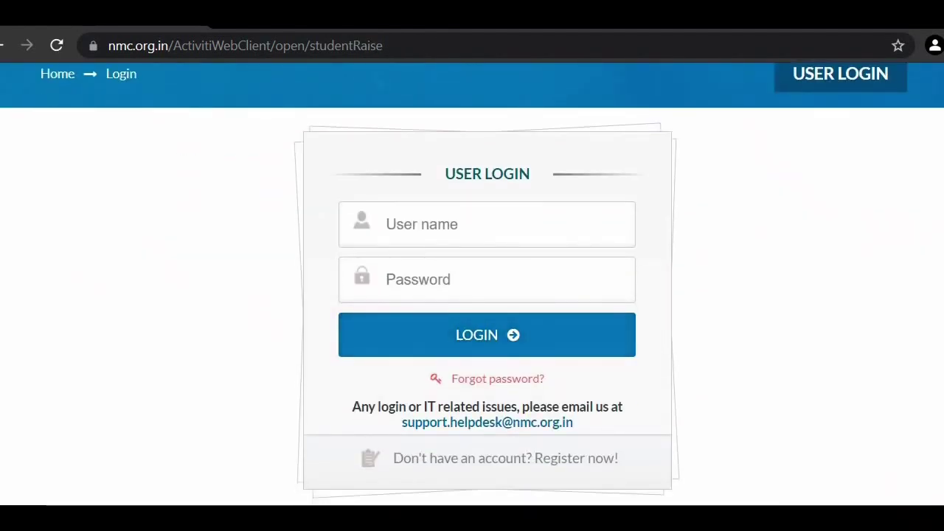
scroll(472, 284, "down", 1)
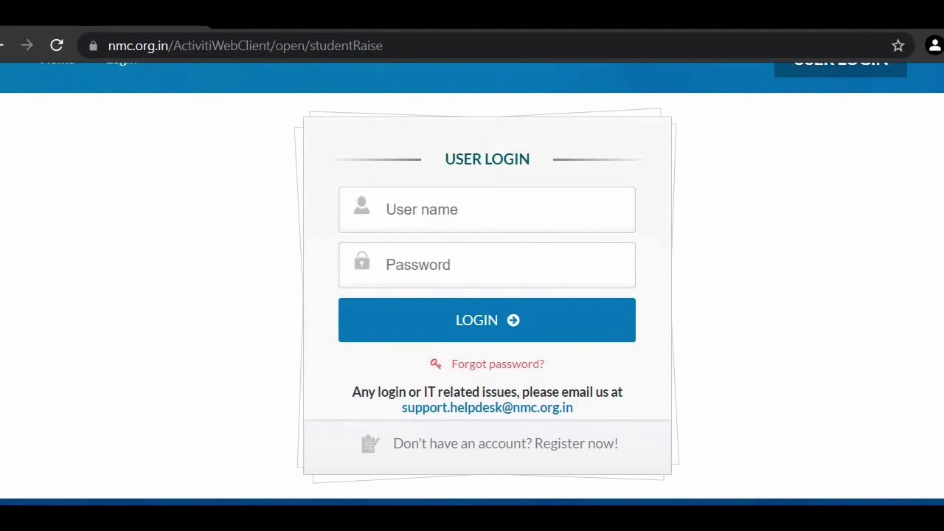
left_click(386, 209)
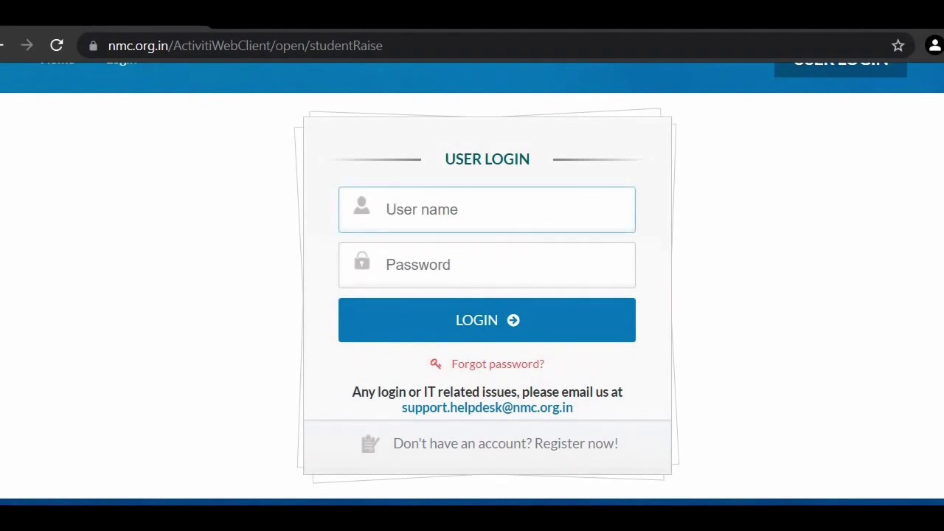
left_click(435, 270)
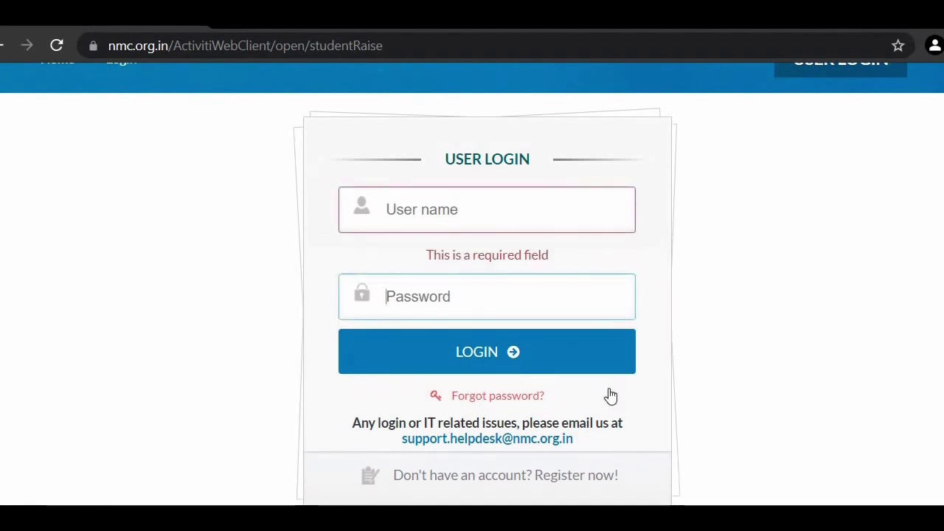
scroll(610, 396, "down", 1)
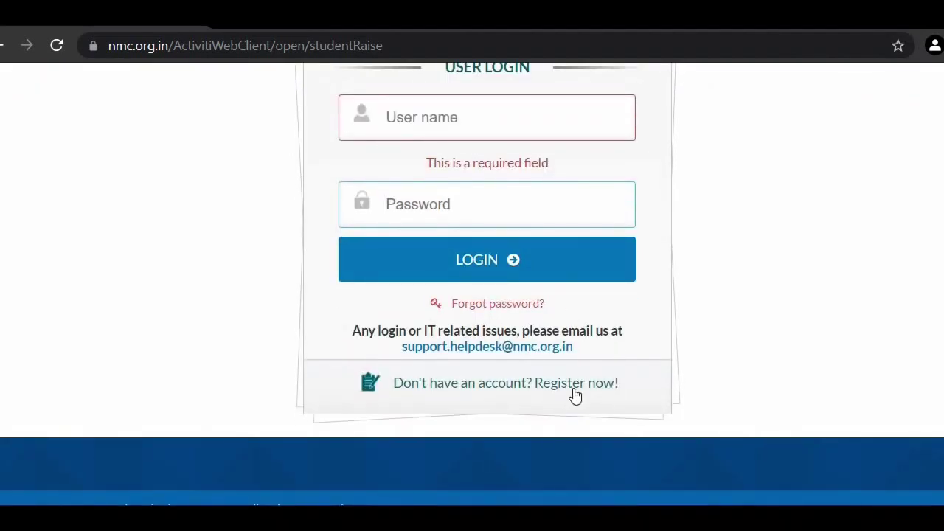
left_click(574, 394)
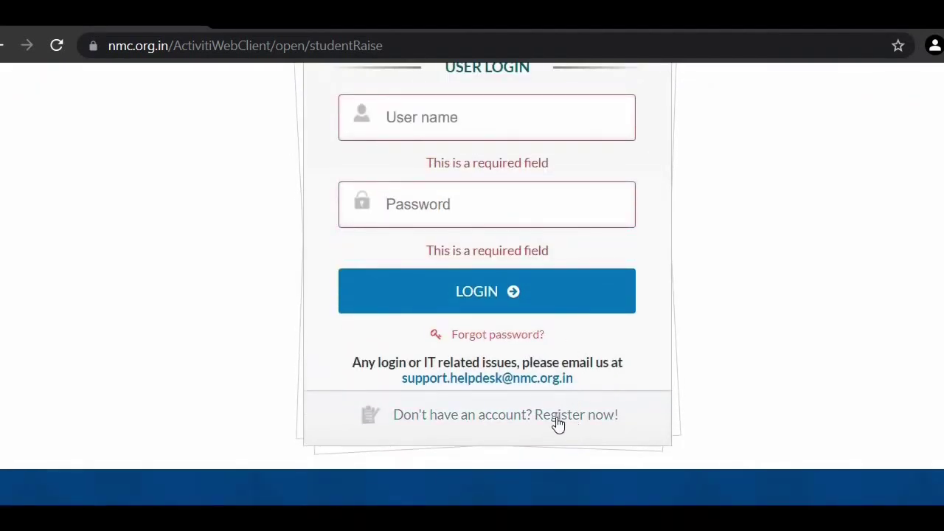
left_click(564, 415)
Step: Enter the applicant's full name, Gmail address and 10-digit mobile number in the form
scroll(566, 419, "down", 4)
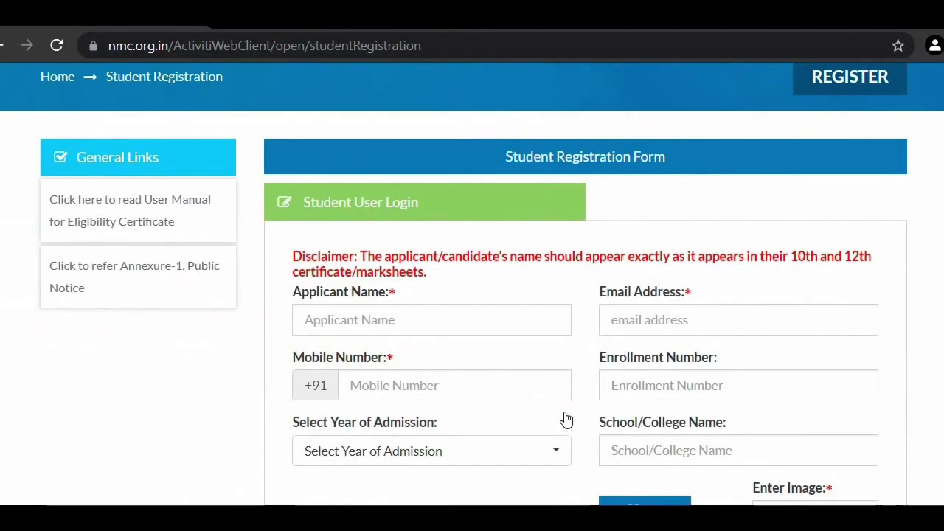
left_click(352, 229)
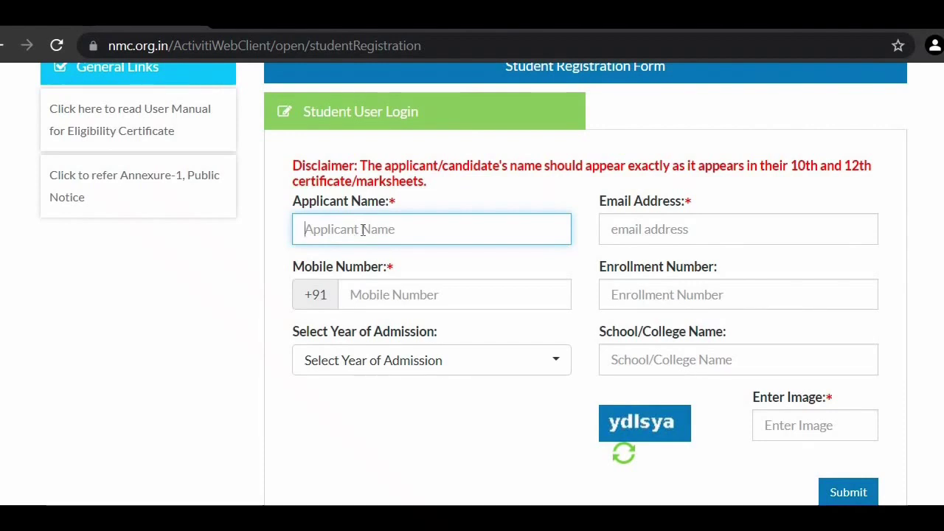
left_click(648, 225)
left_click(395, 288)
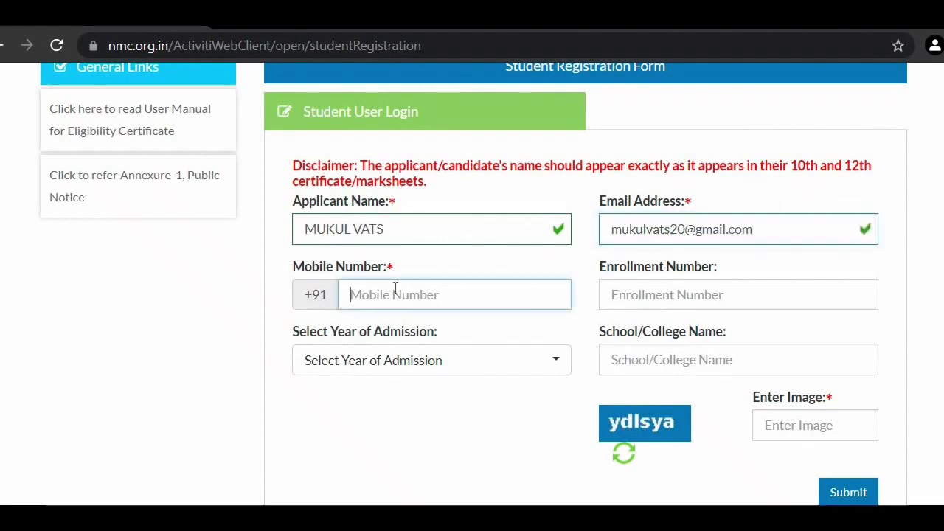
type("1234567890")
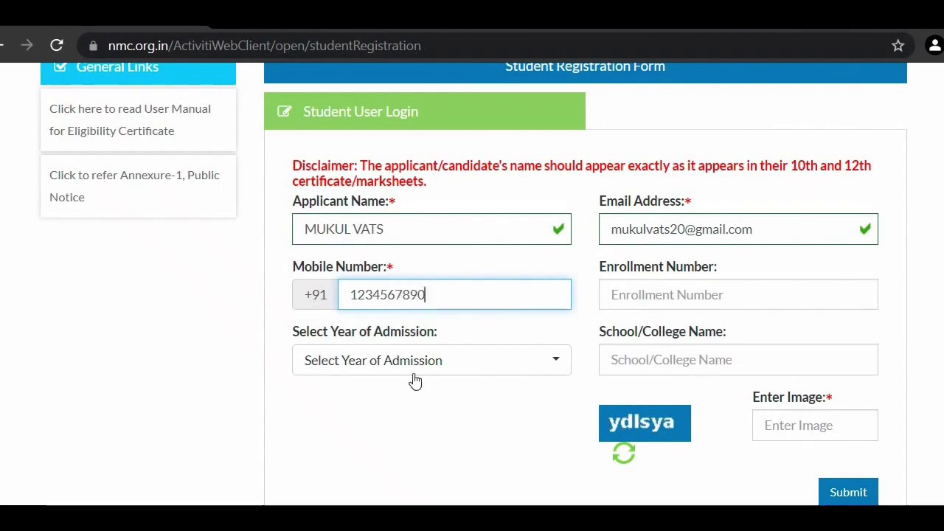
scroll(415, 383, "down", 1)
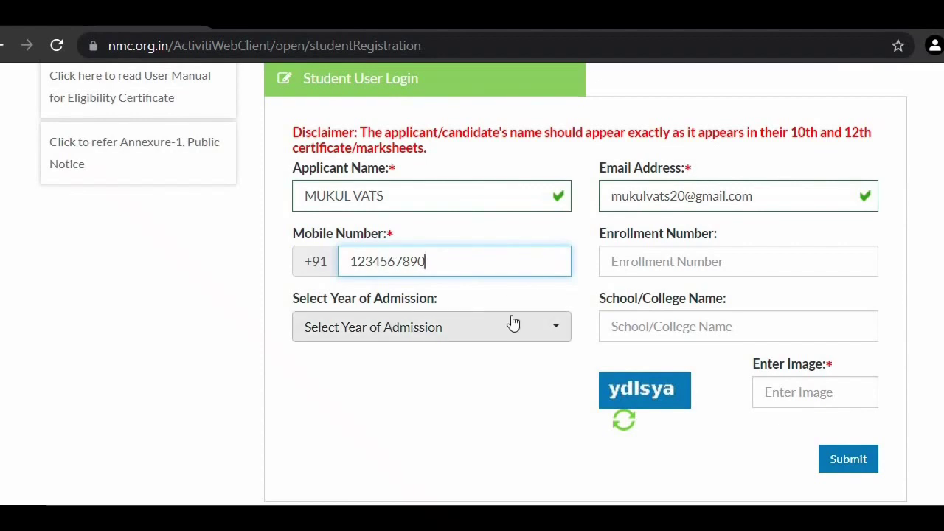
Step: Select 2017 as the year of admission and enter the school or college name
left_click(544, 327)
scroll(317, 368, "down", 3)
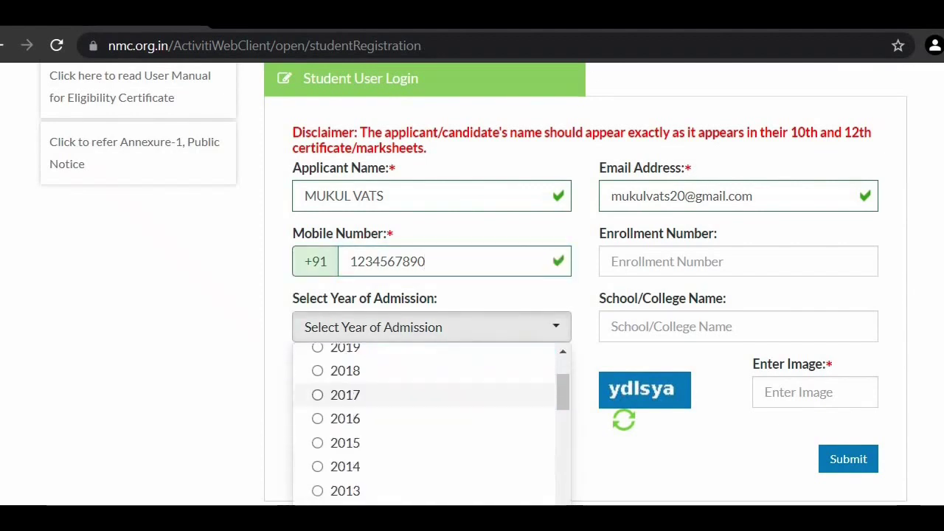
left_click(317, 374)
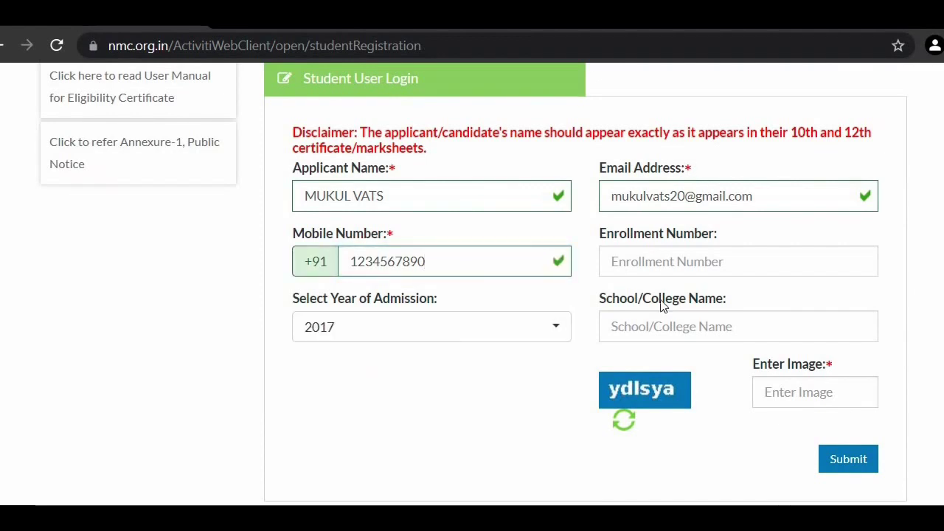
left_click(682, 329)
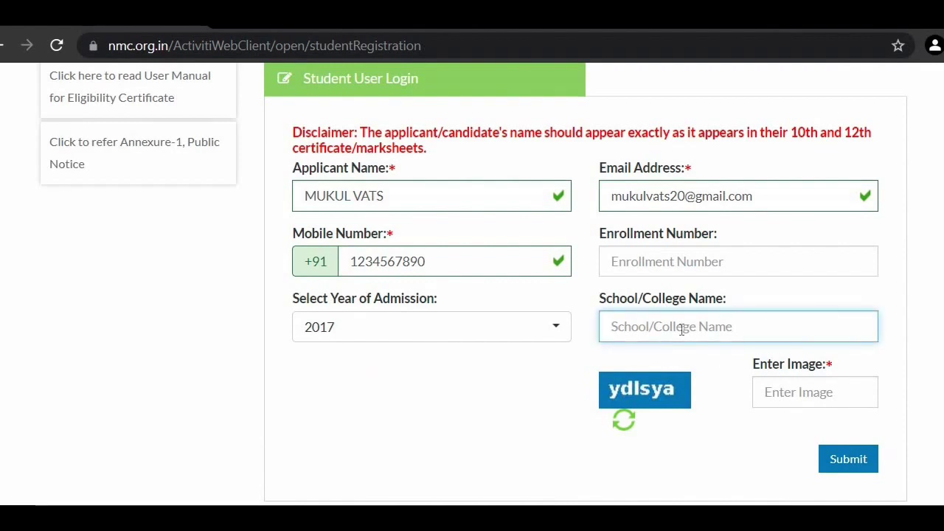
type("SENIOR")
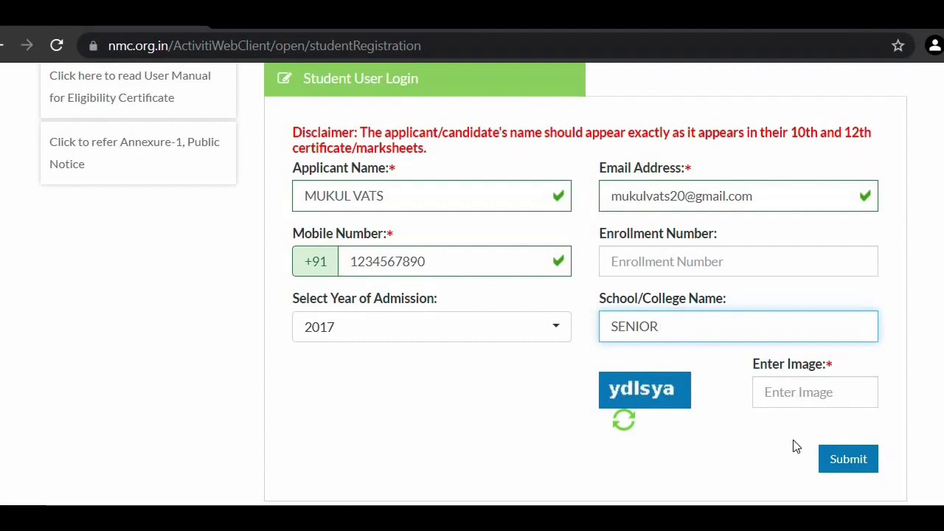
Step: Refresh to a readable captcha, enter it, and submit the registration
left_click(794, 390)
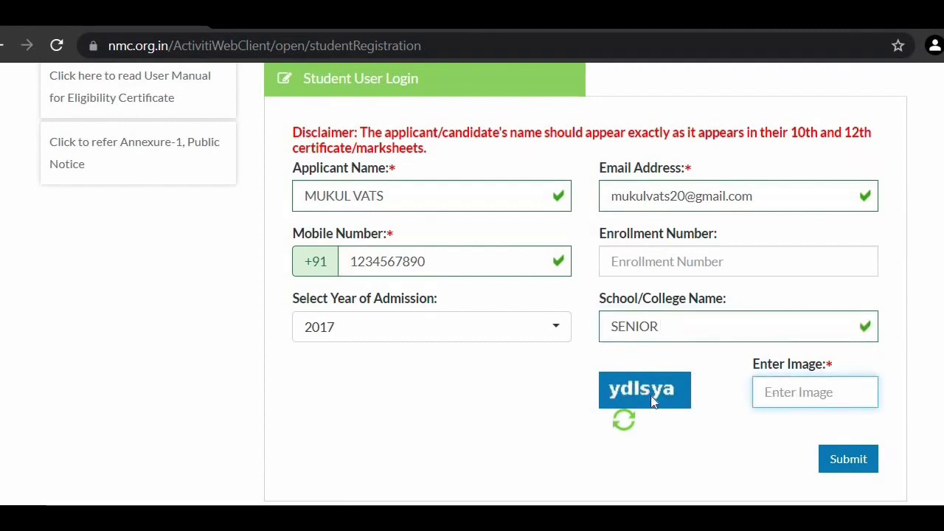
left_click(623, 422)
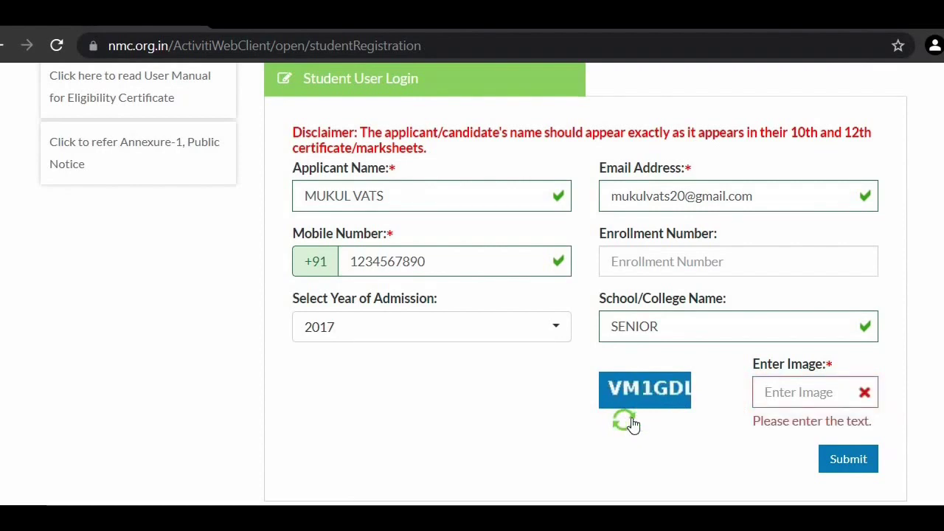
left_click(637, 416)
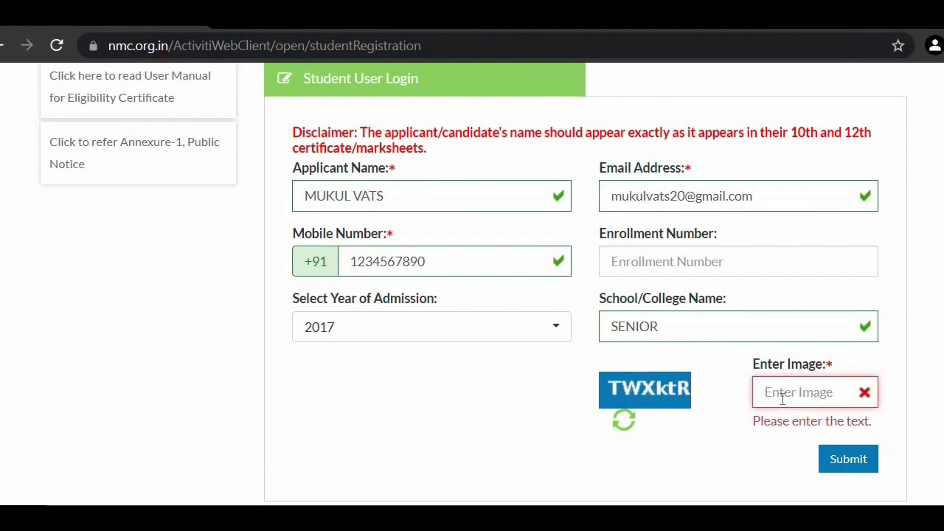
type("TWXktR")
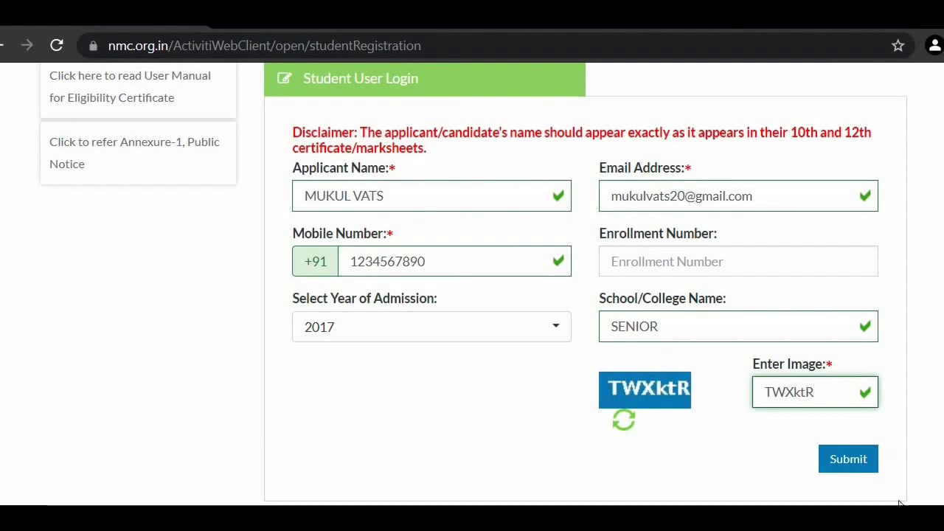
left_click(850, 461)
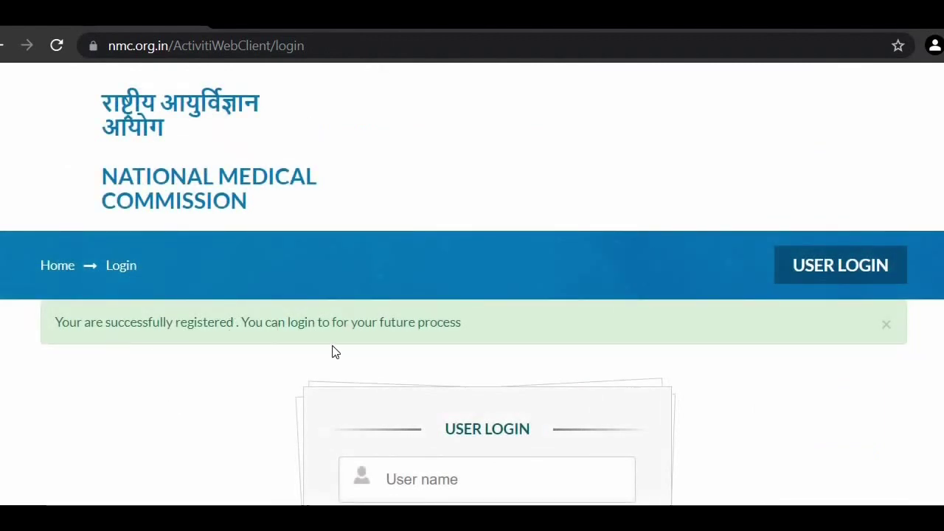
Step: Scroll the User Login page to read the successful-registration message
scroll(483, 338, "down", 1)
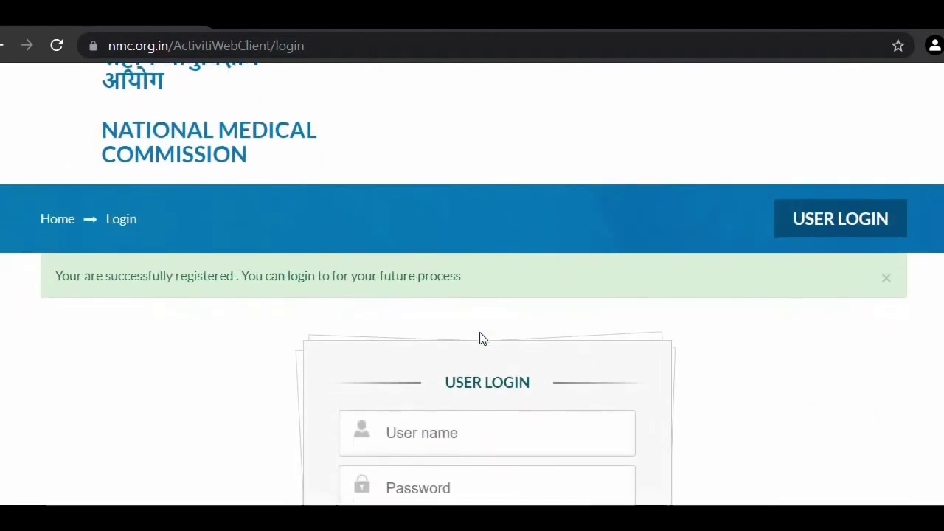
scroll(480, 337, "down", 1)
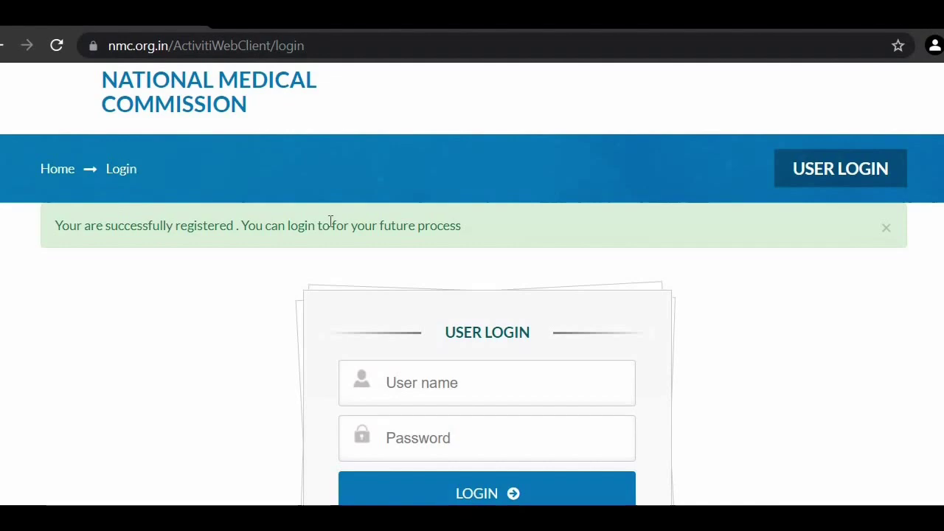
scroll(330, 221, "down", 1)
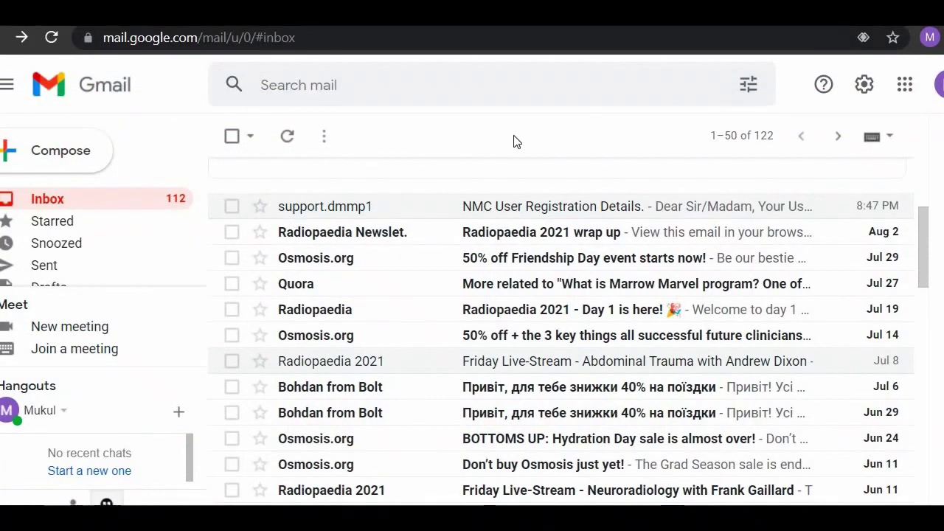
Step: Open the 'NMC User Registration Details' email and scroll to the user ID and password
left_click(385, 209)
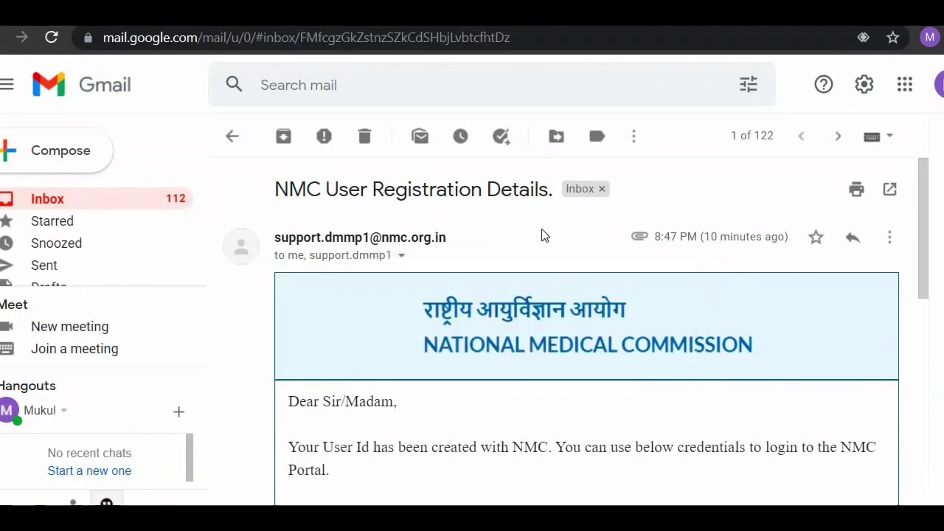
scroll(444, 355, "down", 3)
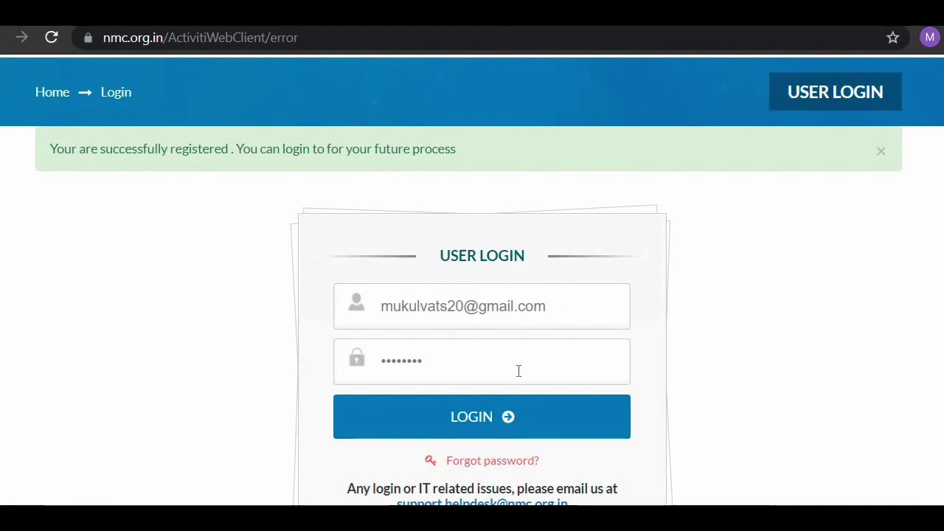
Step: Log in with the temporary credentials and enter and confirm a new password
scroll(501, 373, "down", 1)
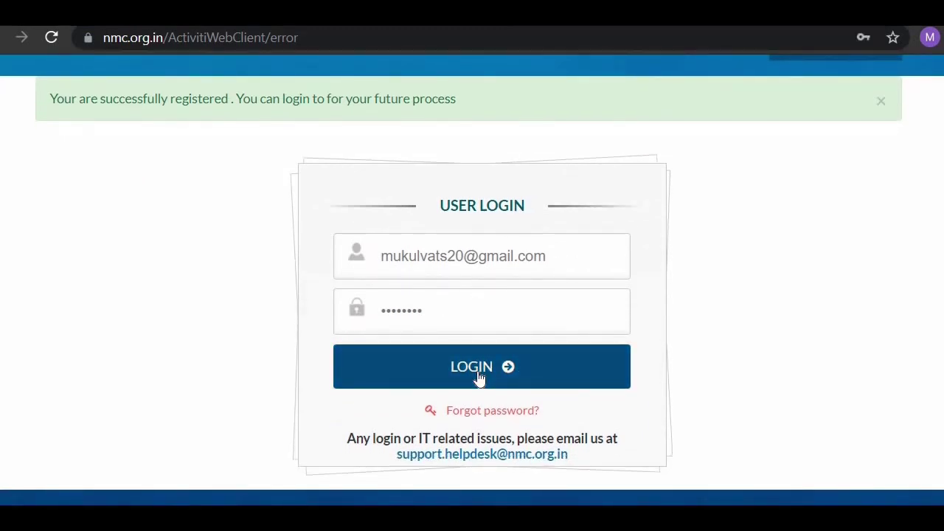
left_click(479, 376)
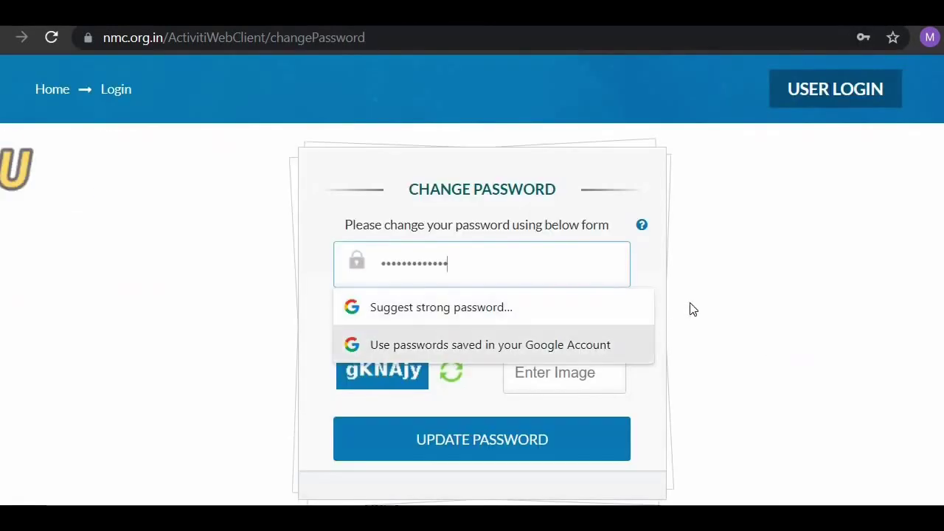
left_click(447, 315)
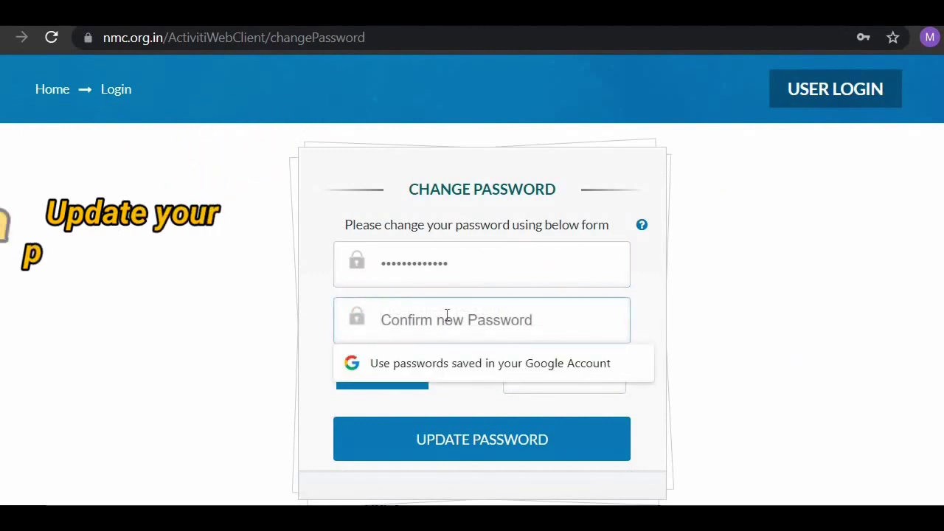
type("••••••••")
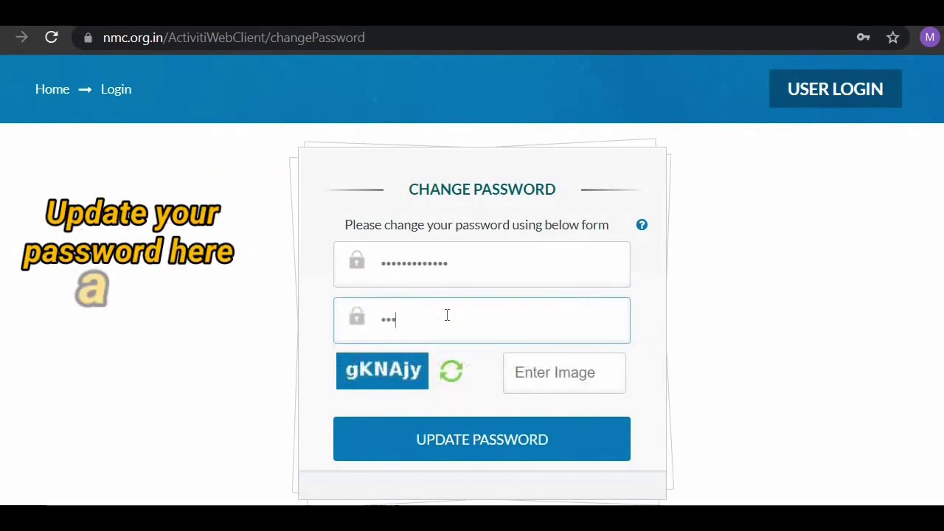
type("•••")
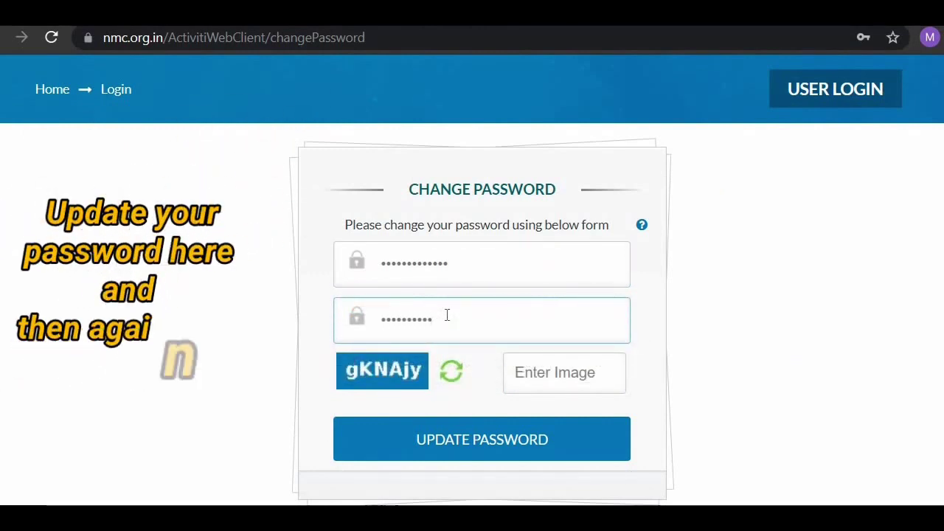
type("••")
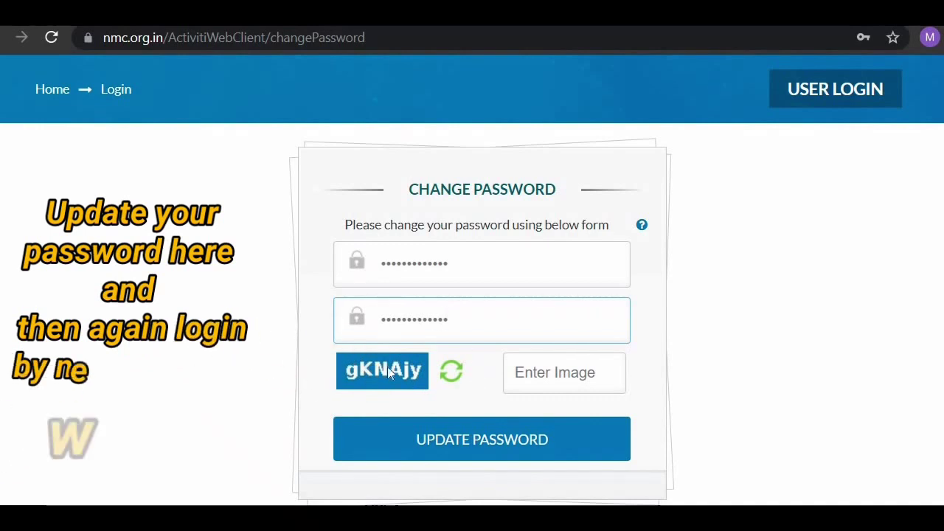
Step: Fill in the image captcha and submit the password update
left_click(540, 381)
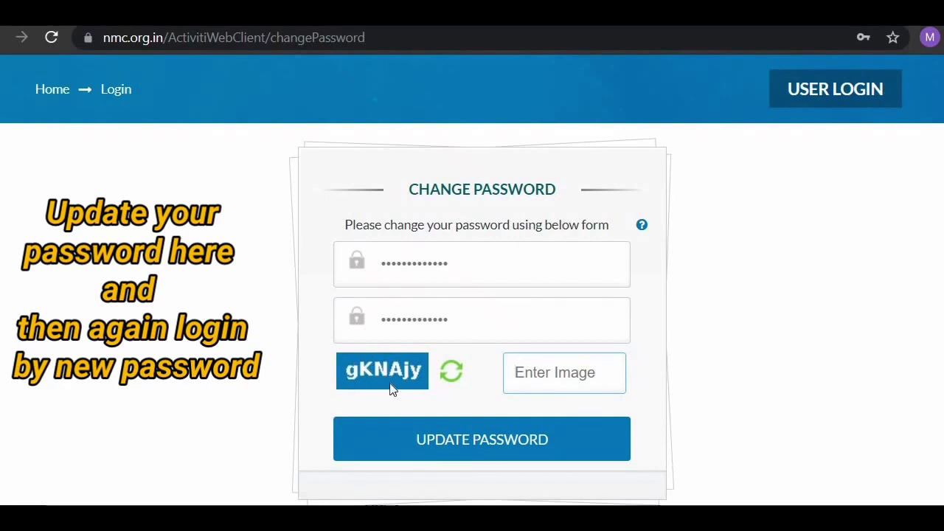
type("gKN")
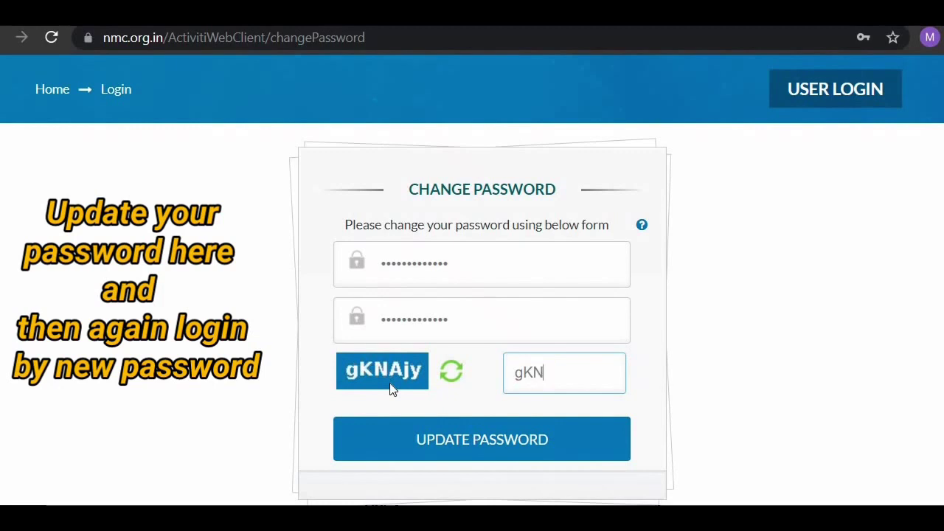
type("Ajy")
left_click(485, 451)
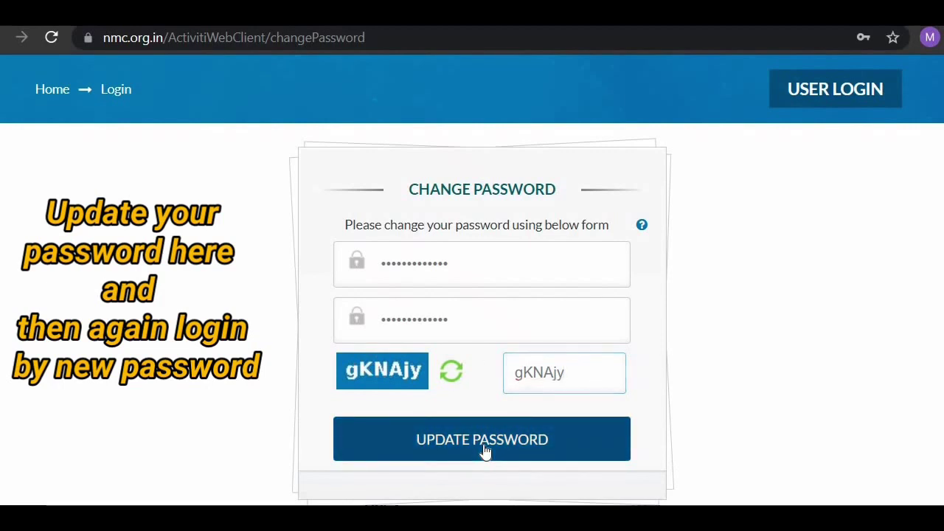
scroll(485, 450, "down", 2)
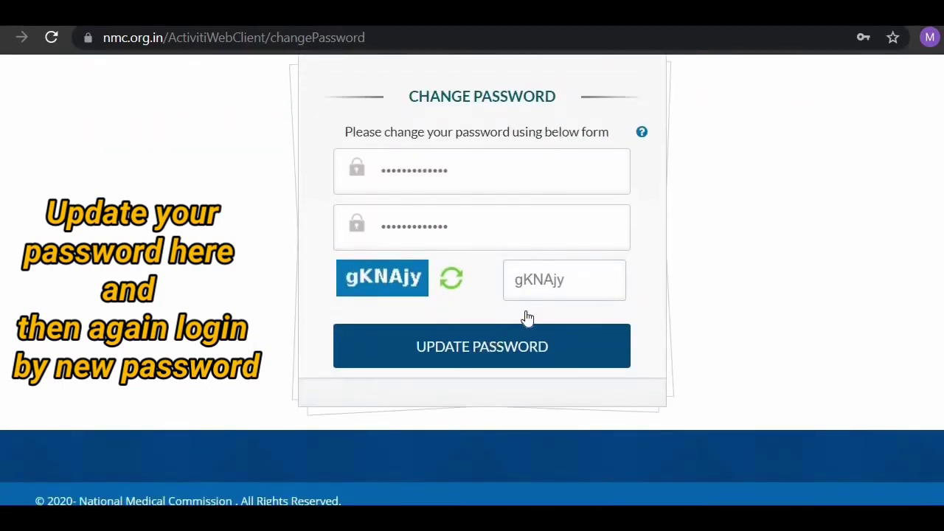
scroll(526, 318, "up", 1)
left_click(500, 385)
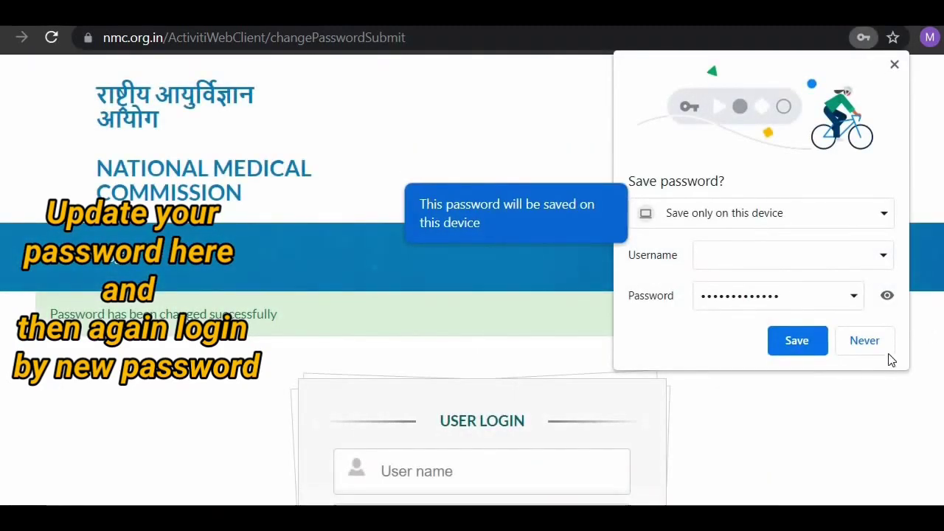
Step: Decline Chrome's password saving and log in with the user name and new password
left_click(879, 352)
scroll(693, 396, "down", 2)
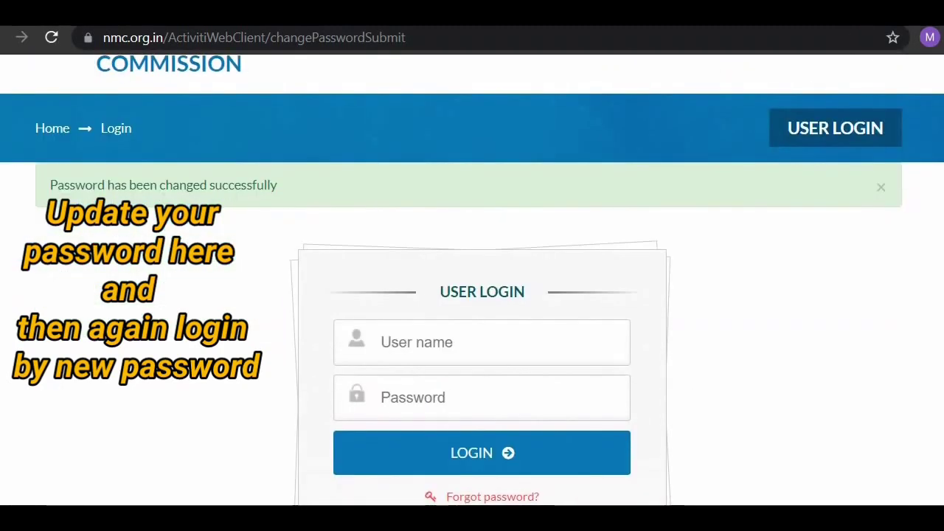
scroll(516, 341, "down", 1)
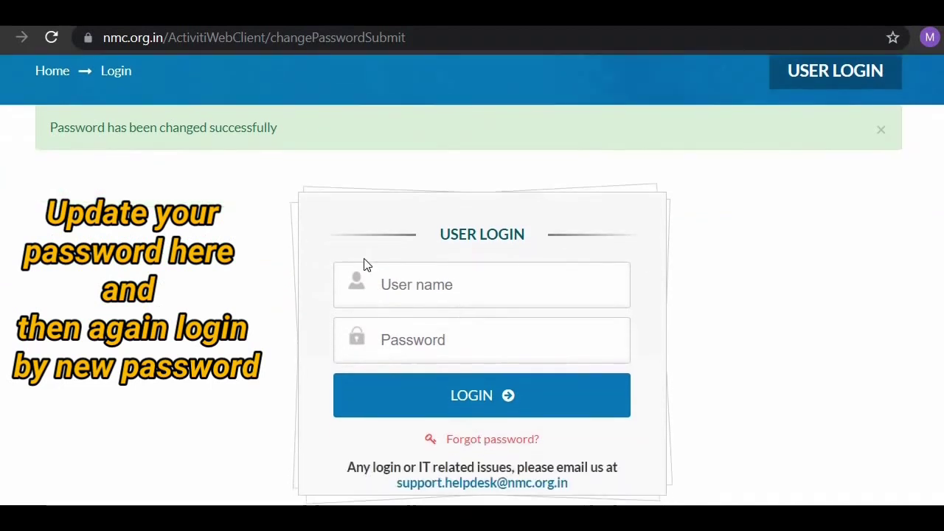
left_click(419, 297)
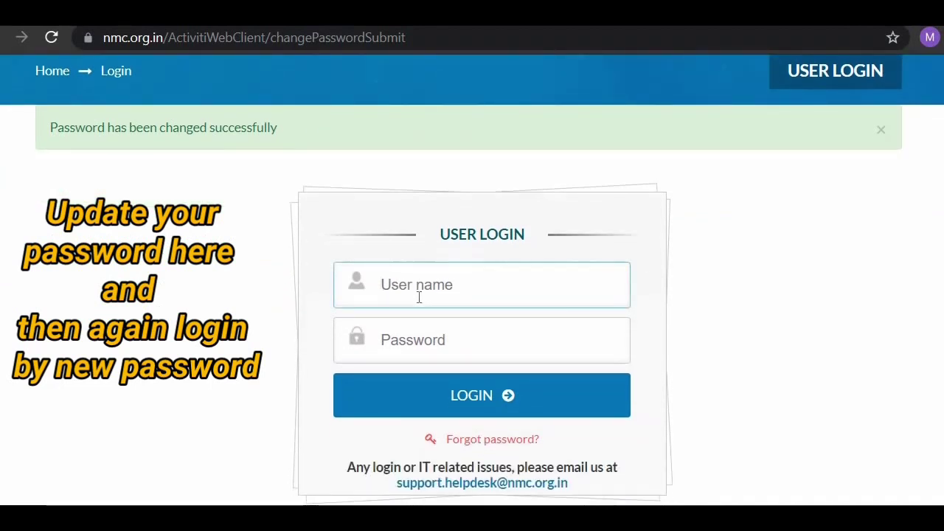
left_click(559, 350)
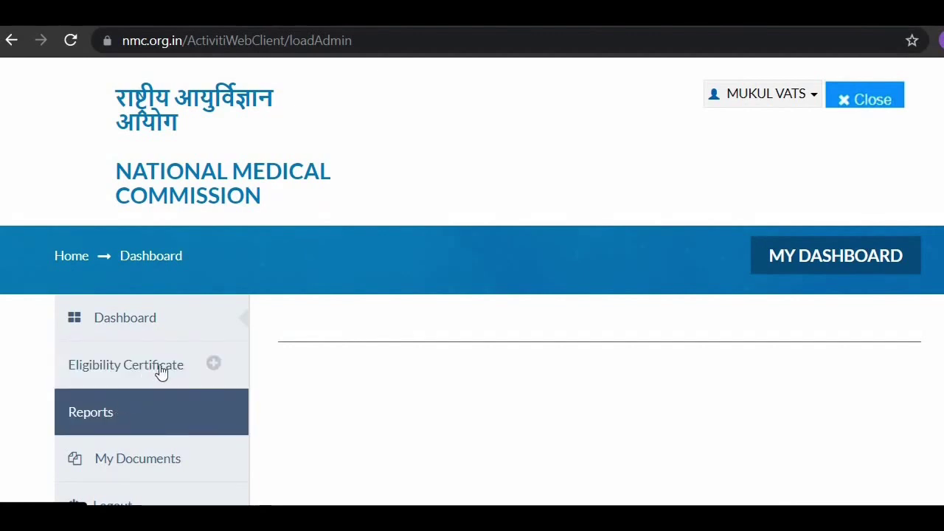
Step: Raise a new Eligibility Certificate request and autofill the father's name
left_click(214, 365)
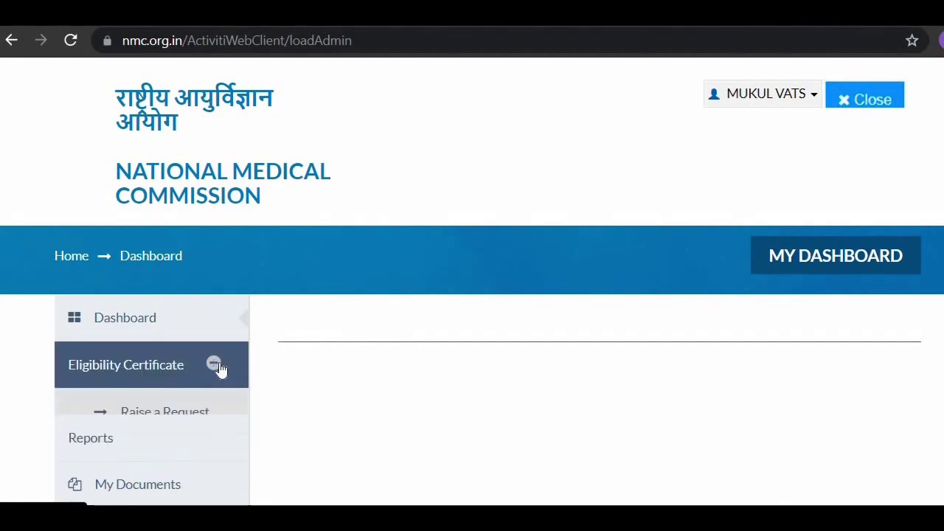
left_click(168, 414)
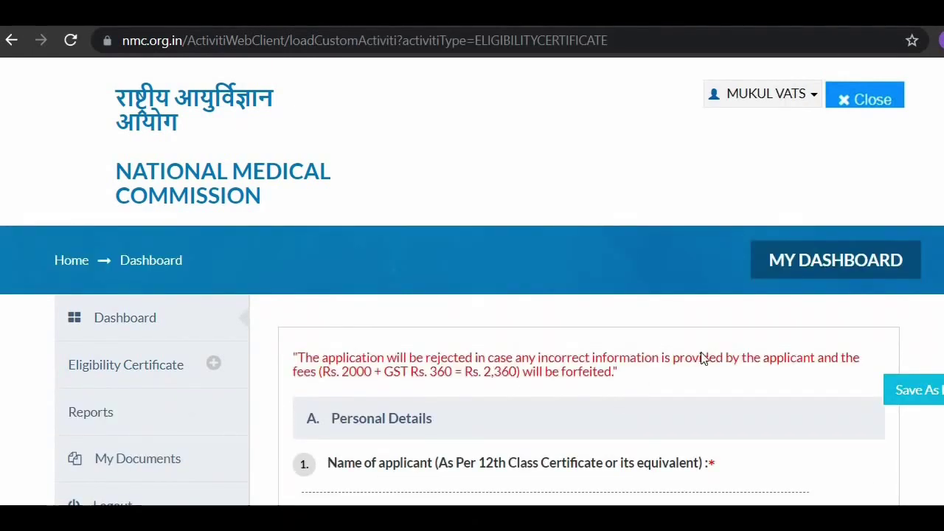
scroll(703, 358, "down", 4)
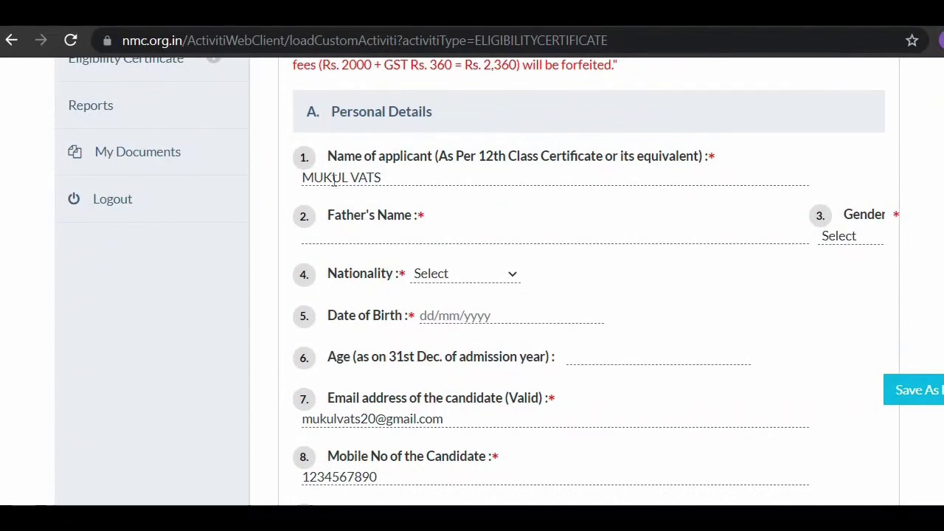
left_click(361, 235)
left_click(372, 271)
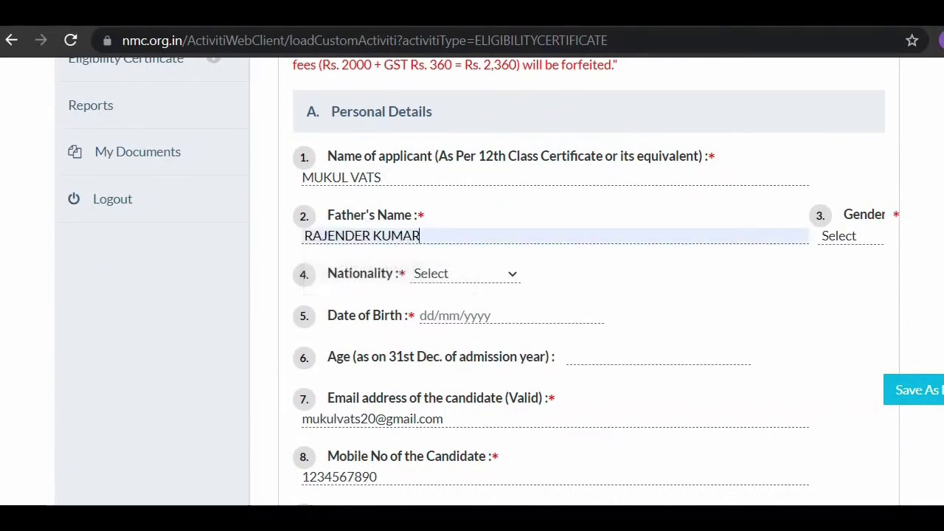
left_click(873, 238)
left_click(862, 270)
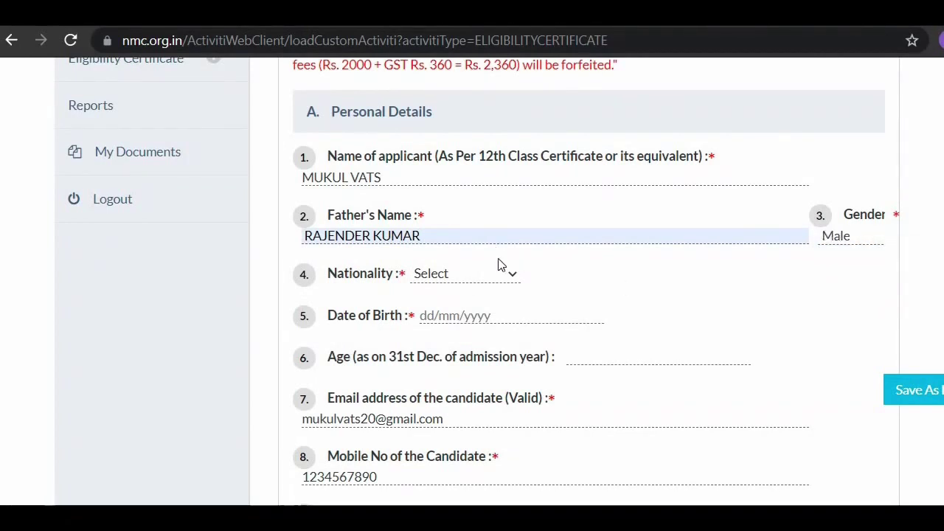
left_click(511, 280)
left_click(476, 309)
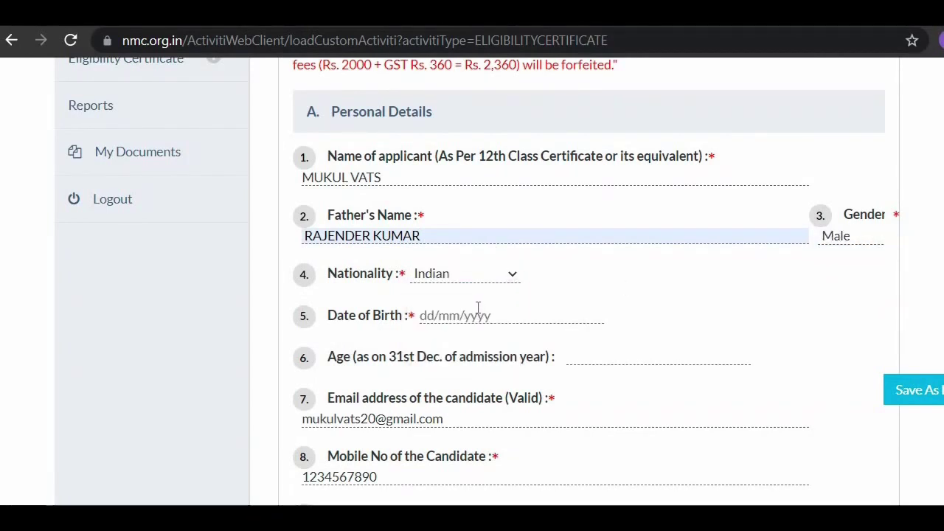
left_click(480, 315)
left_click(480, 343)
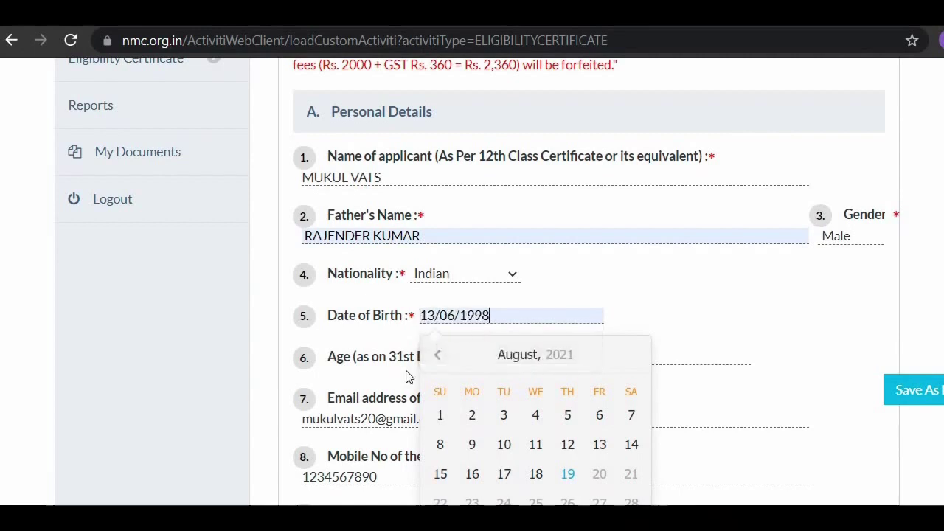
scroll(384, 378, "down", 1)
scroll(383, 379, "down", 2)
Step: Close the calendar so age is calculated, then autofill the Aadhar number
left_click(716, 211)
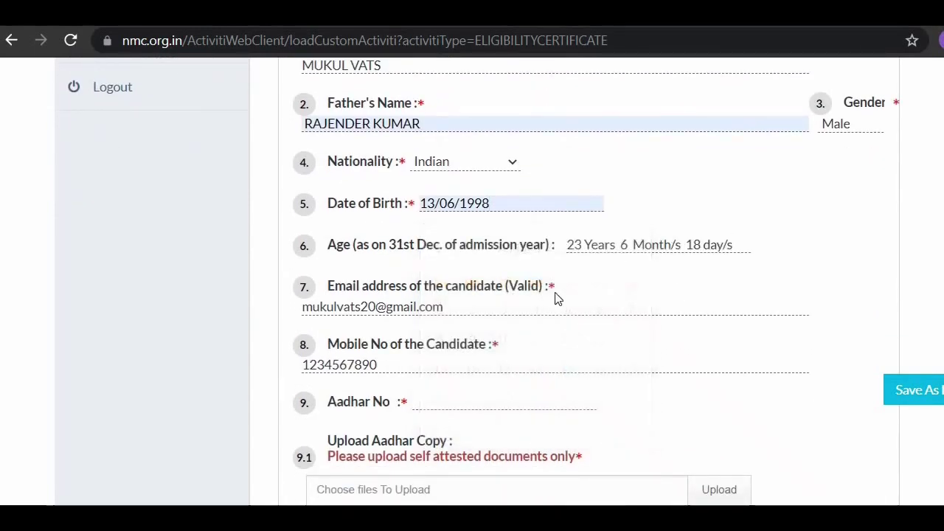
scroll(517, 310, "down", 1)
scroll(473, 322, "down", 1)
scroll(440, 233, "down", 1)
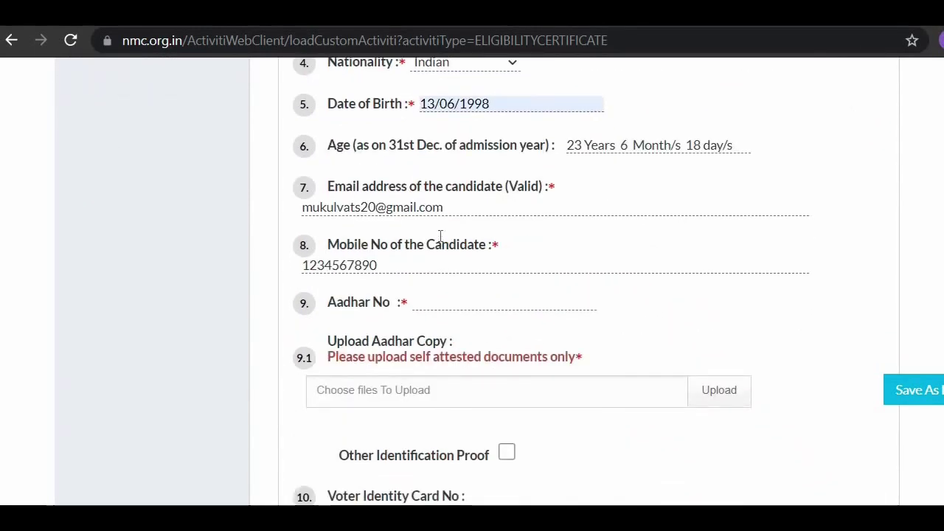
left_click(436, 281)
left_click(464, 331)
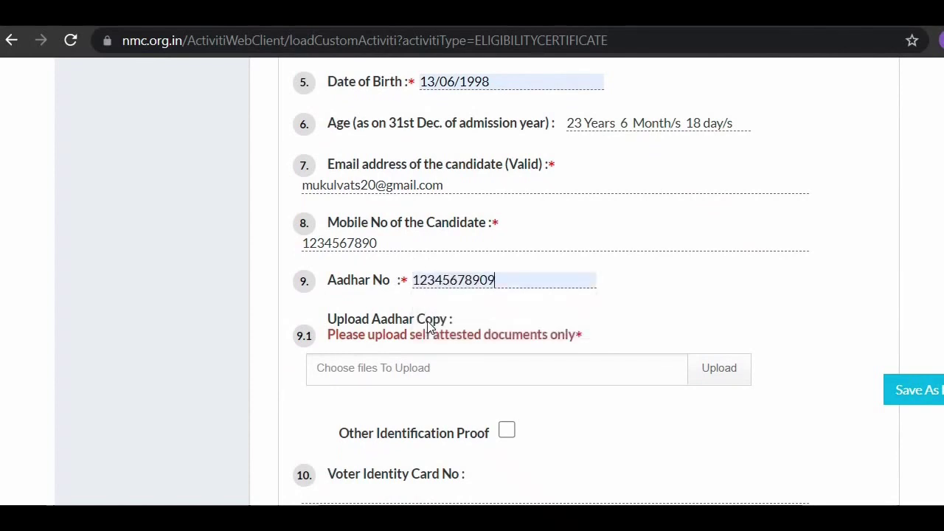
Step: Enable Other Identification Proof to add ID type, number and upload fields
scroll(427, 327, "down", 1)
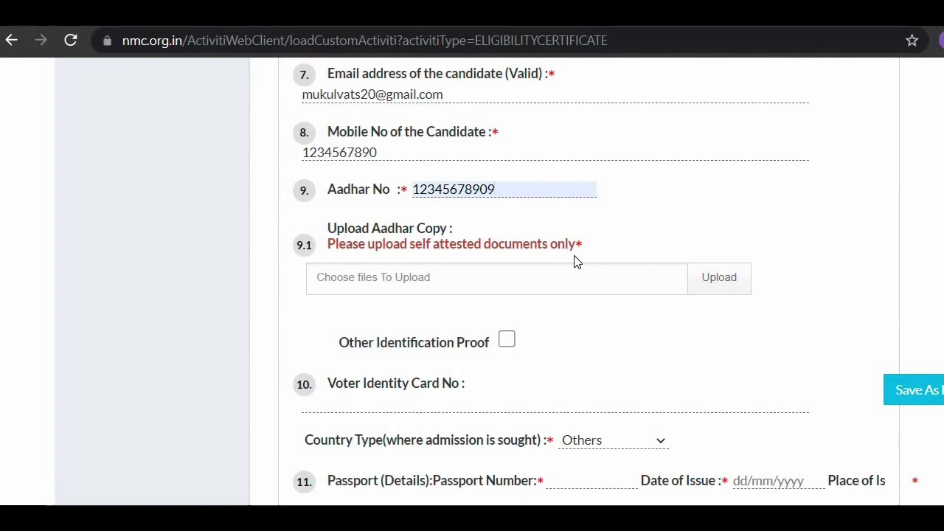
right_click(576, 262)
left_click(700, 189)
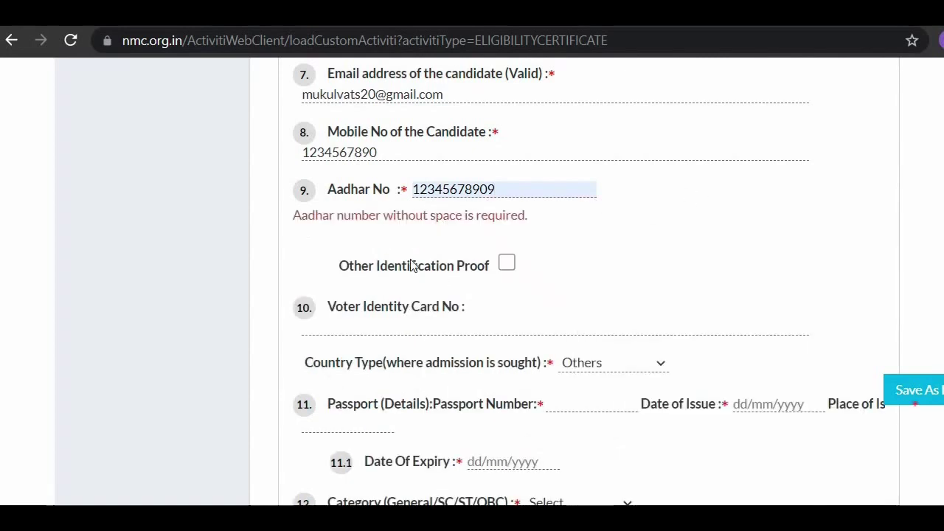
scroll(411, 262, "down", 1)
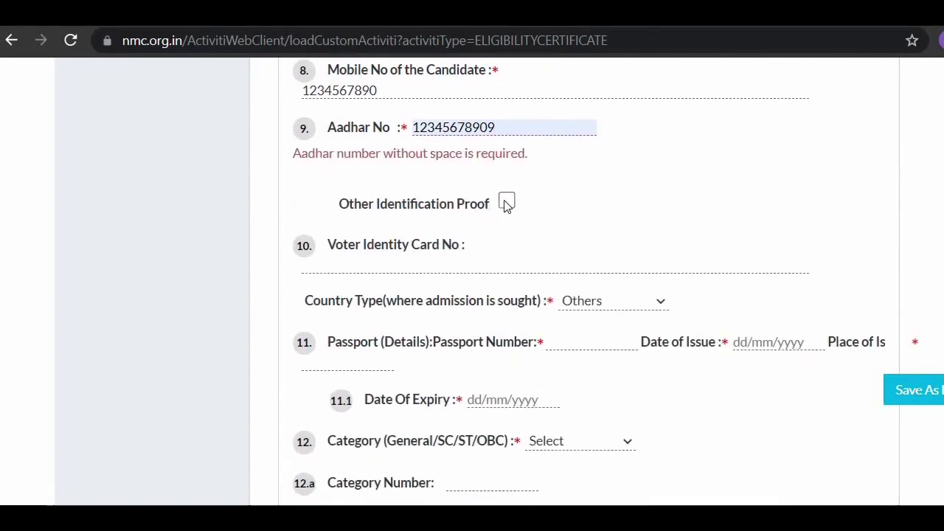
left_click(506, 203)
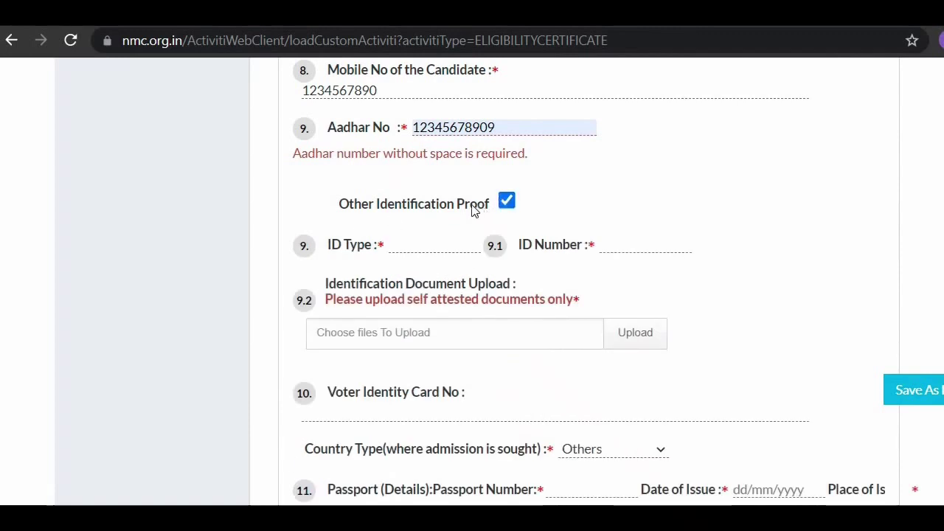
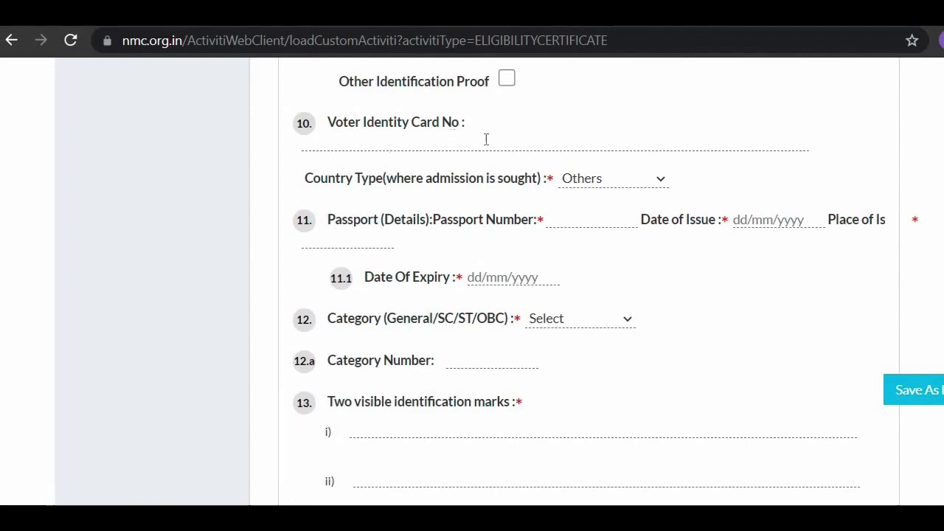
Step: Keep the admission Country Type set to Others
left_click(649, 184)
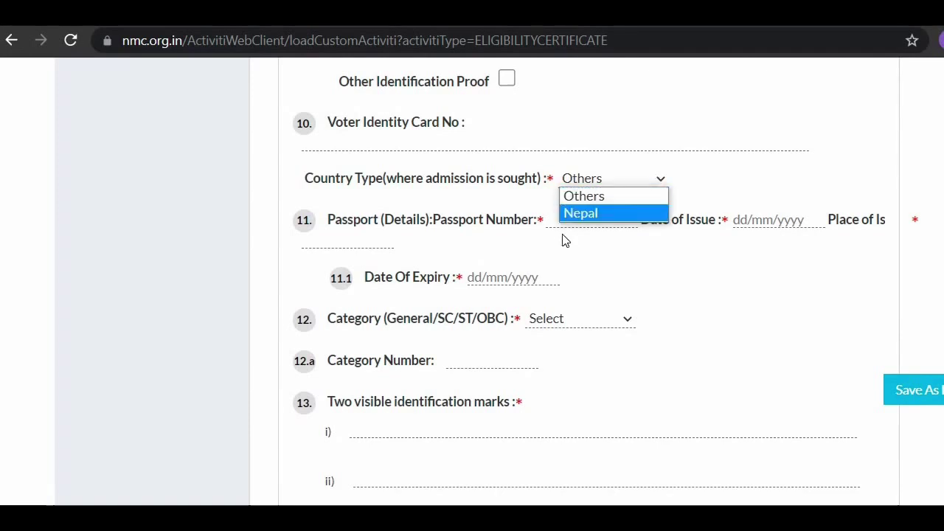
left_click(607, 200)
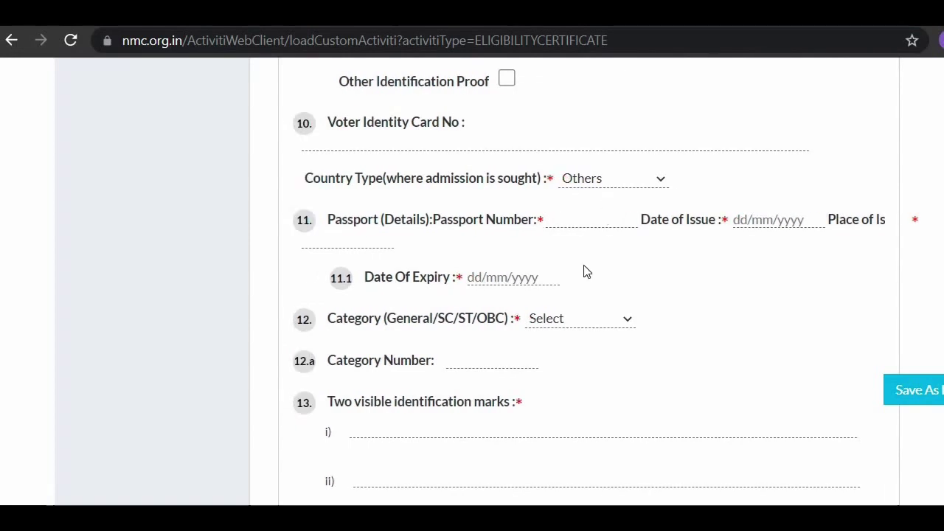
scroll(416, 175, "down", 1)
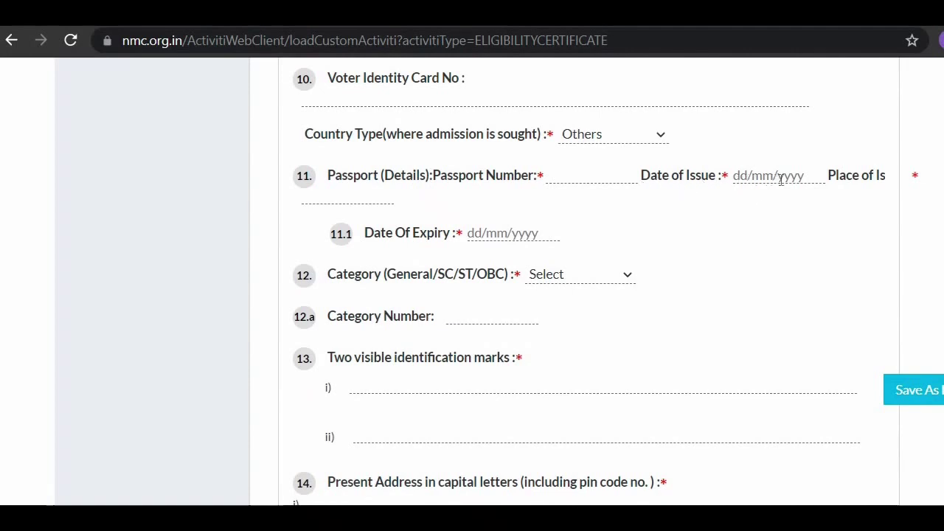
scroll(666, 258, "right", 3)
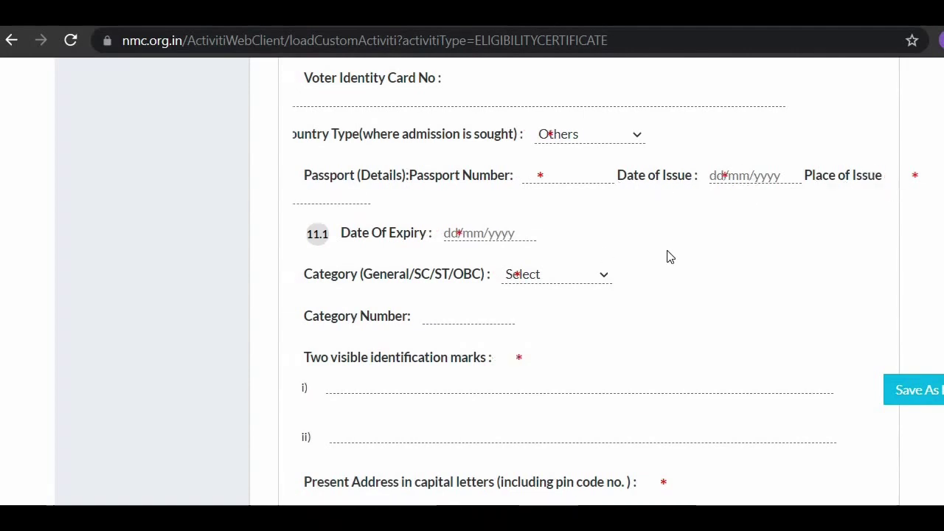
scroll(666, 258, "left", 3)
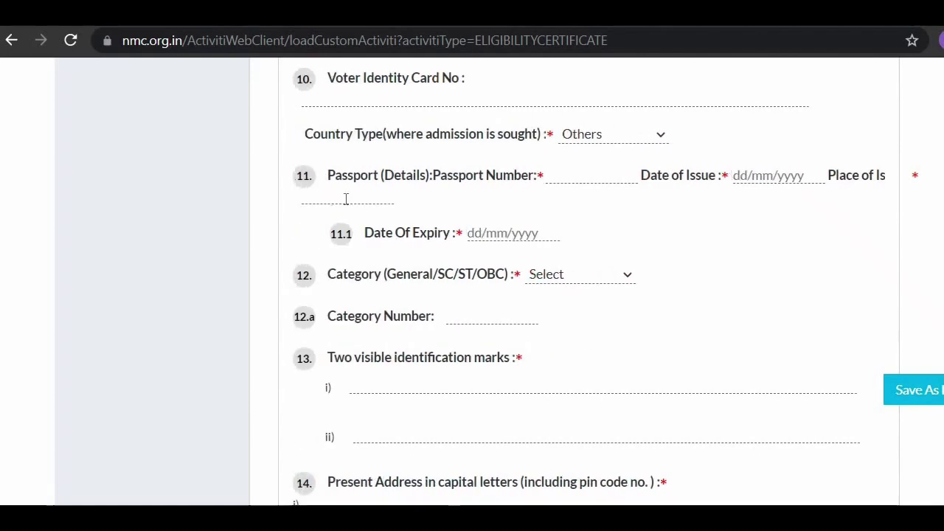
Step: Choose General in the Category dropdown
scroll(568, 245, "down", 1)
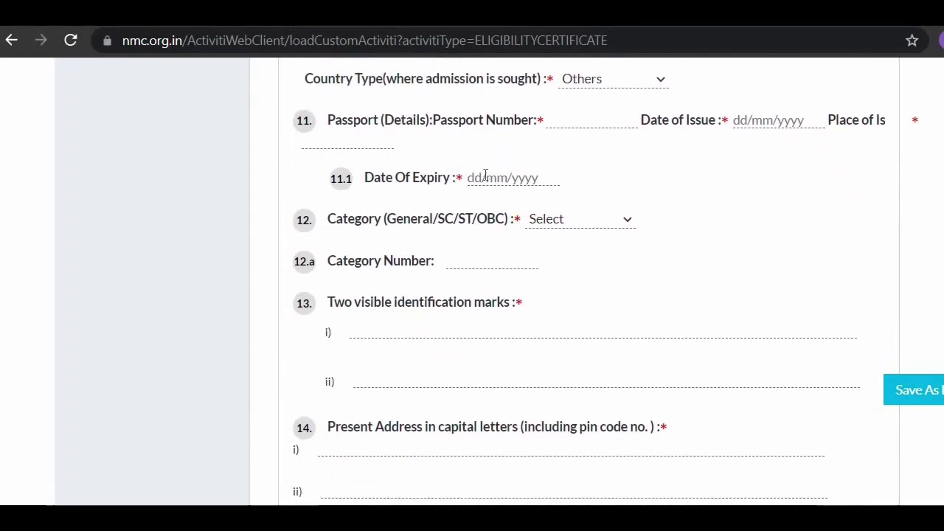
scroll(479, 181, "down", 1)
scroll(471, 200, "down", 1)
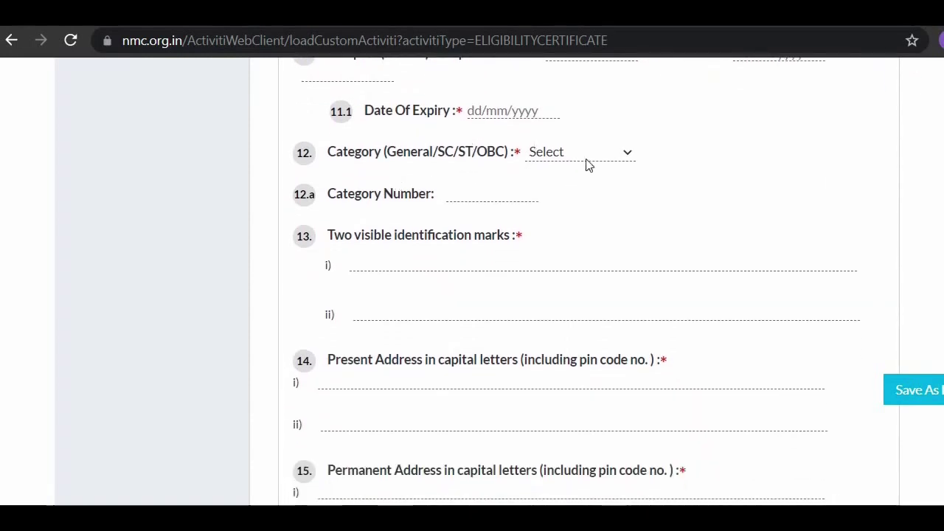
left_click(614, 154)
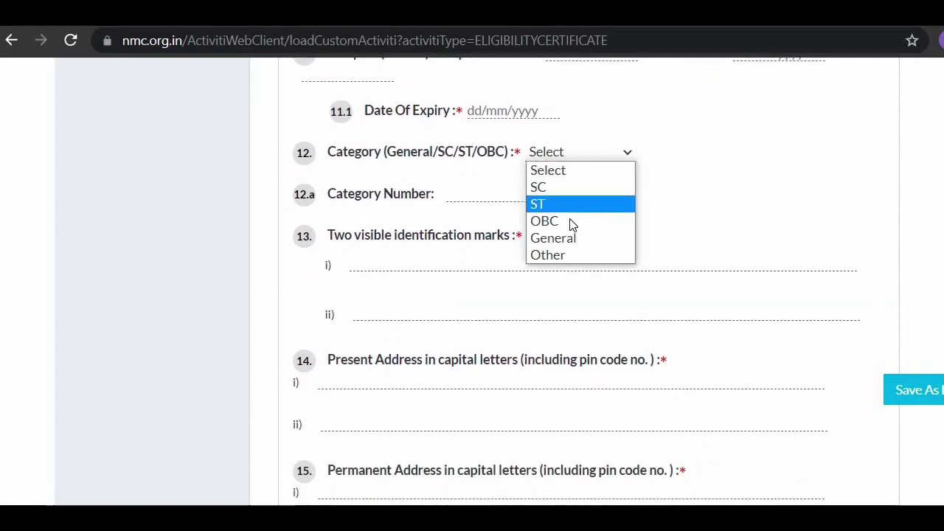
left_click(570, 246)
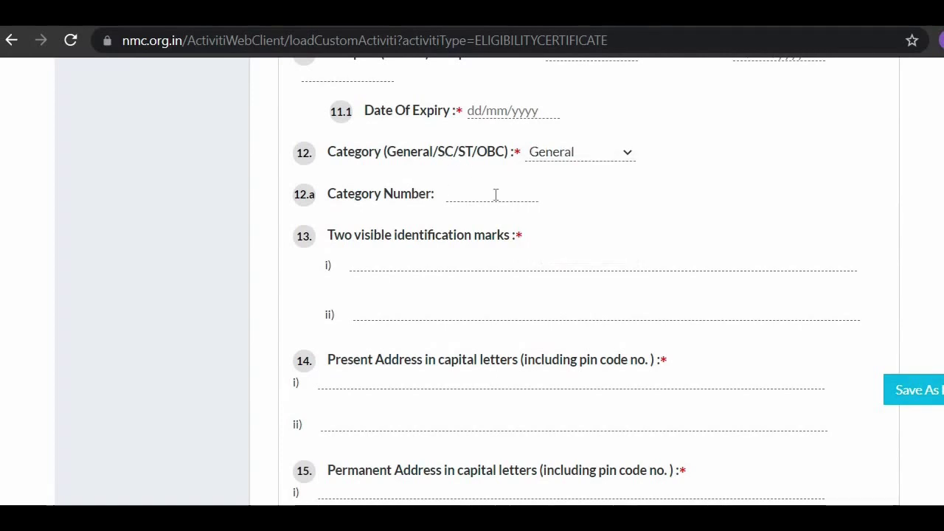
scroll(496, 194, "down", 2)
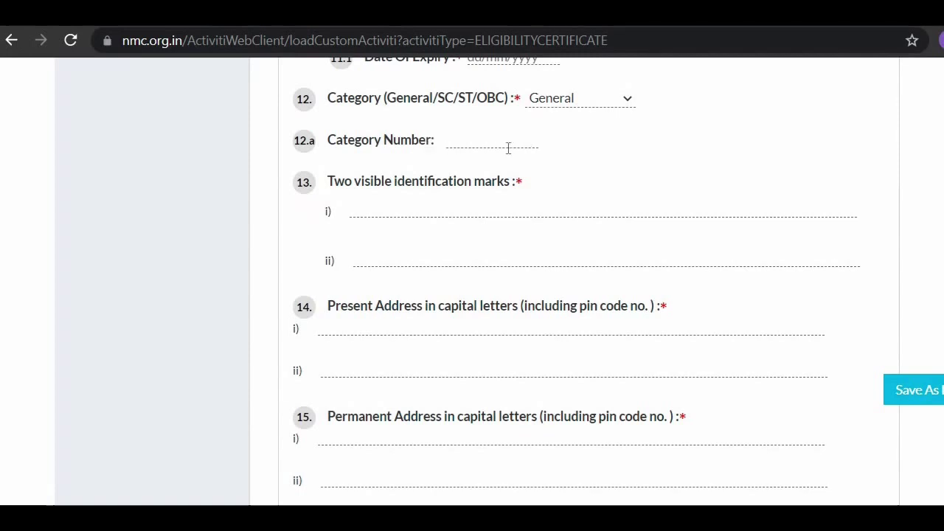
Step: Fill the first identification mark with the CUT autofill entry
left_click(409, 211)
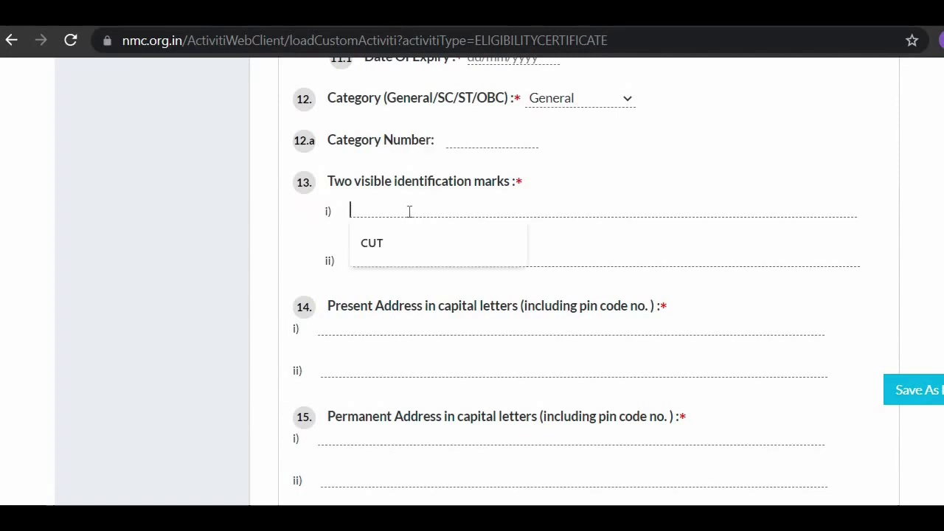
left_click(401, 239)
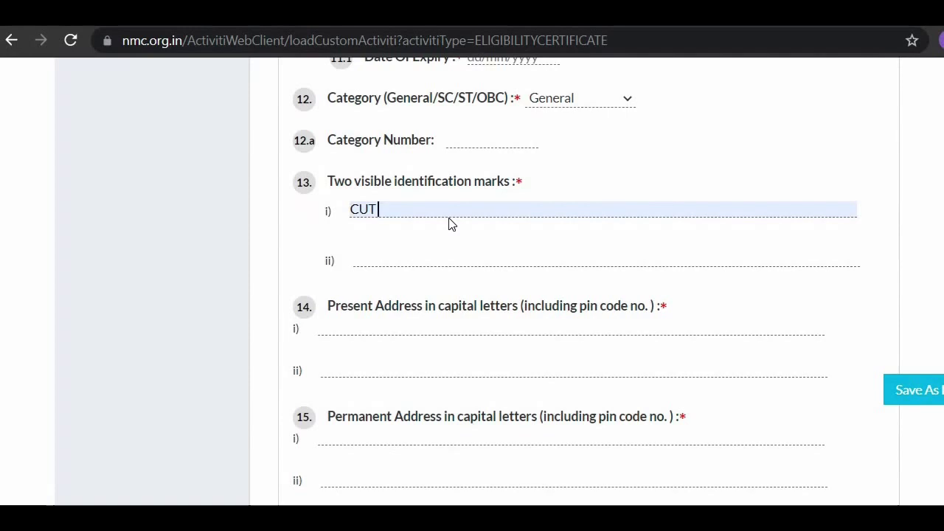
scroll(398, 225, "down", 1)
scroll(379, 162, "down", 2)
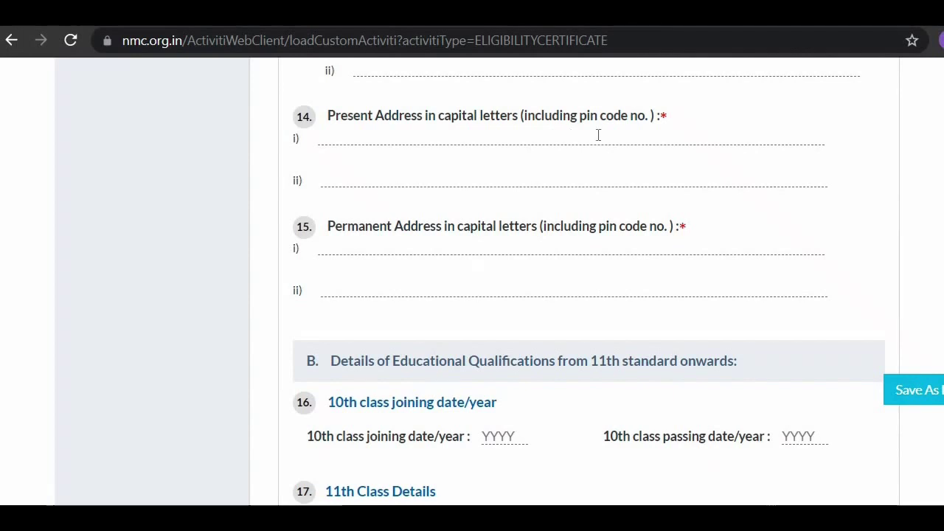
Step: Fill Present Address line i) with the saved address suggestion, including pin code
left_click(433, 134)
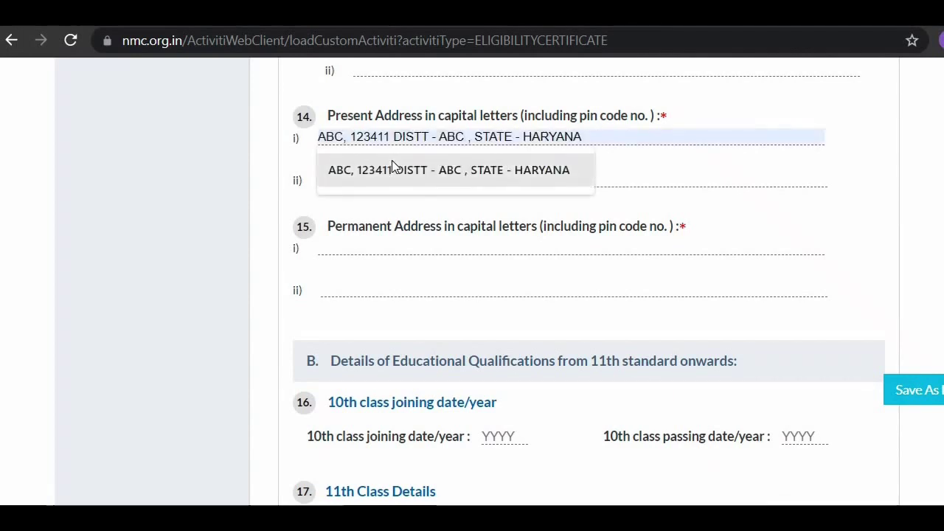
left_click(391, 162)
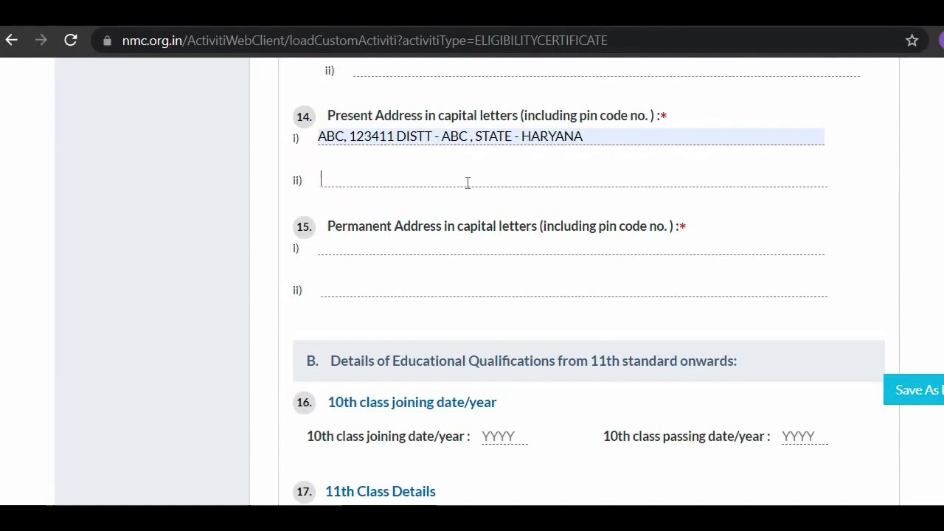
scroll(467, 182, "down", 1)
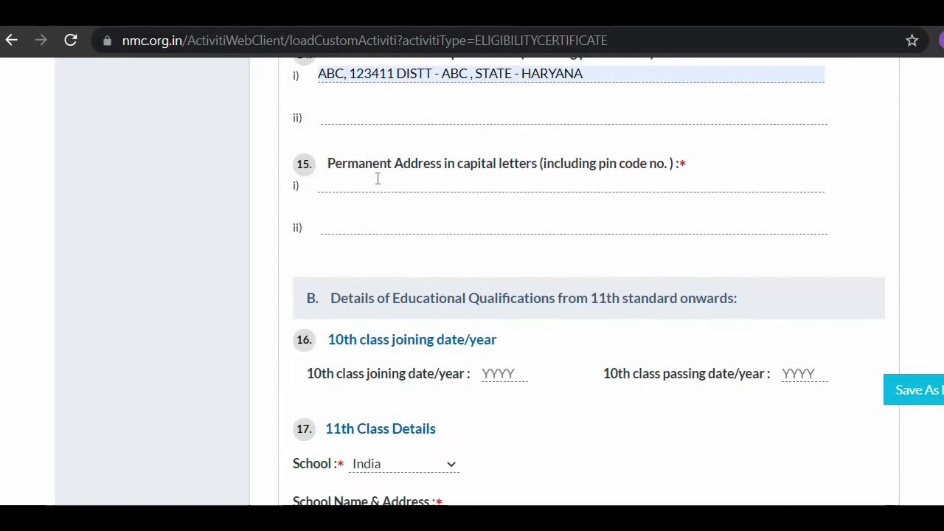
Step: Scroll down to 11th Class Details and open the School India/Foreign dropdown
scroll(377, 178, "down", 2)
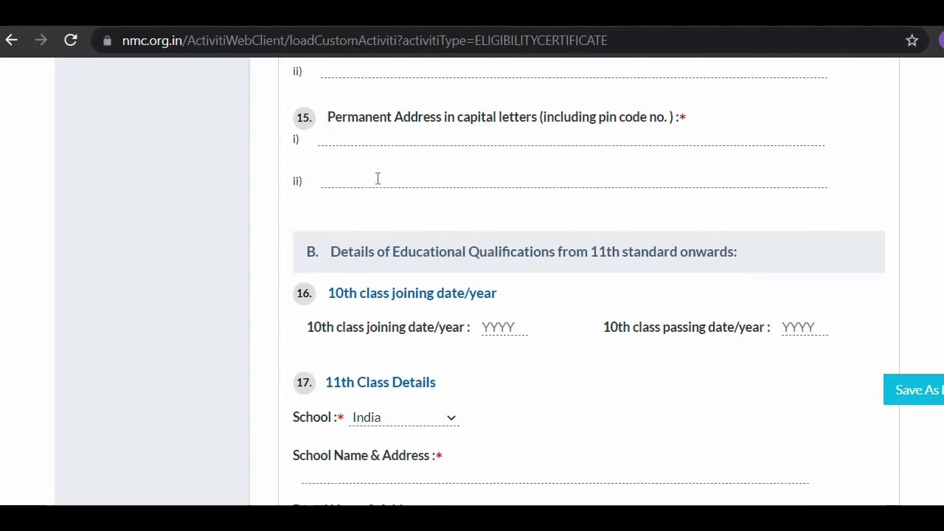
scroll(593, 204, "down", 1)
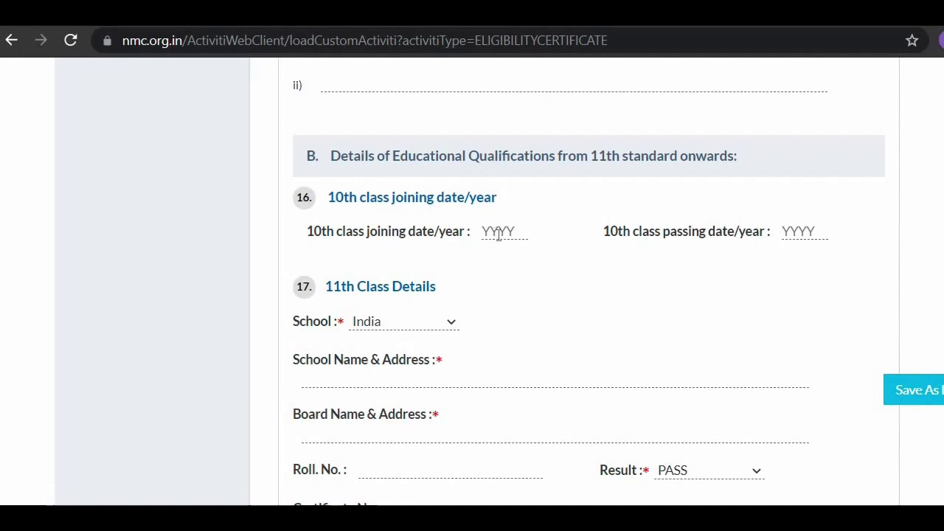
scroll(784, 251, "down", 1)
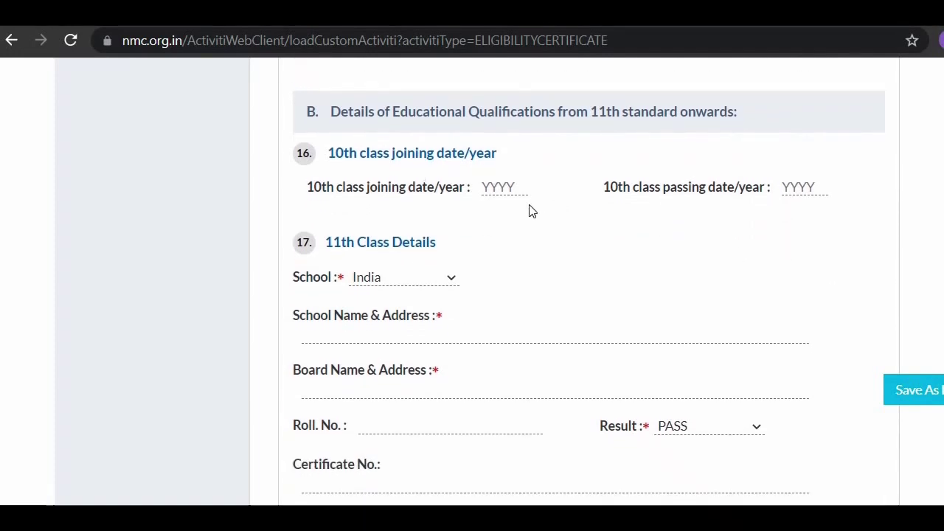
scroll(529, 211, "down", 2)
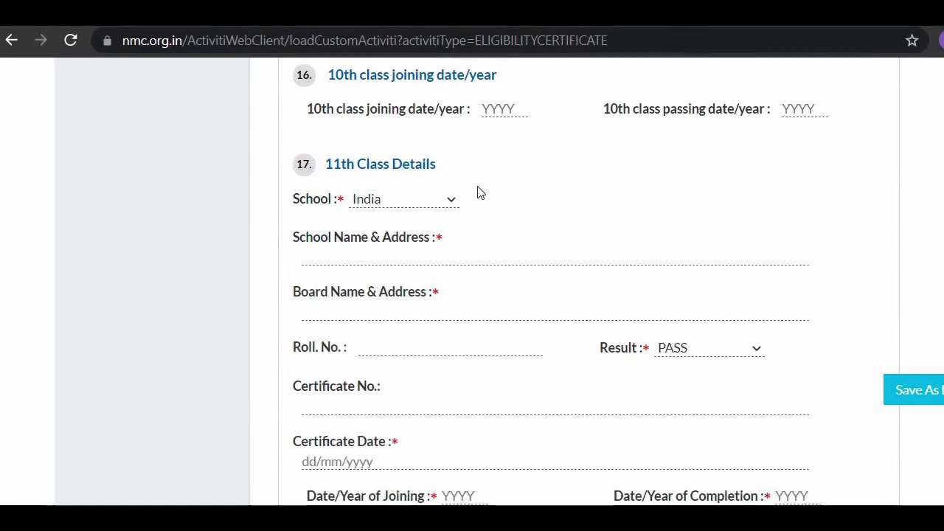
scroll(480, 191, "down", 1)
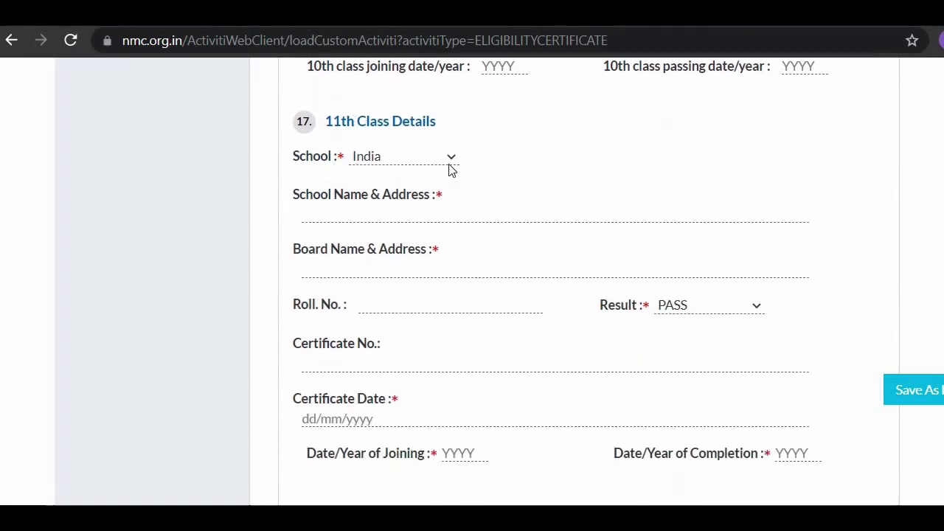
left_click(435, 161)
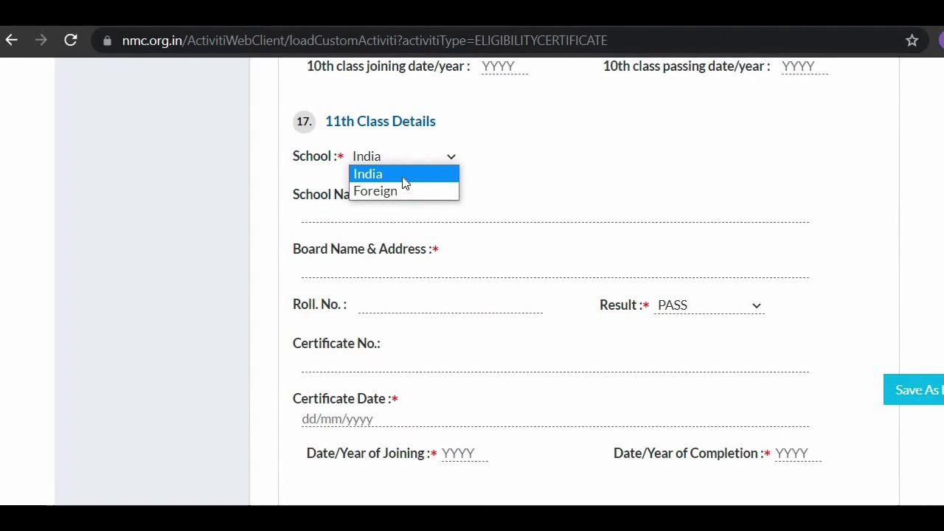
Step: Keep India as the 11th class school location and name it 'SENIOR SECONDRY SCHOOL, ABc'
left_click(559, 185)
left_click(375, 210)
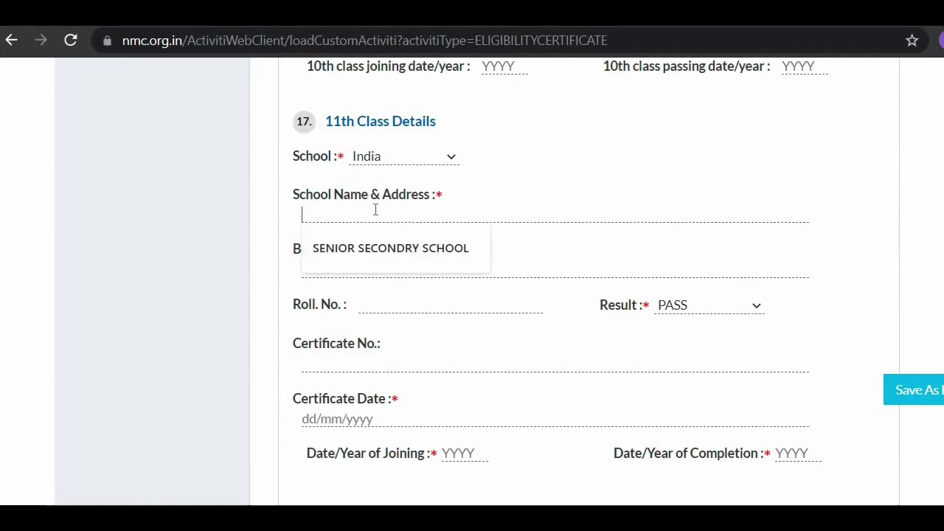
left_click(450, 250)
type(",")
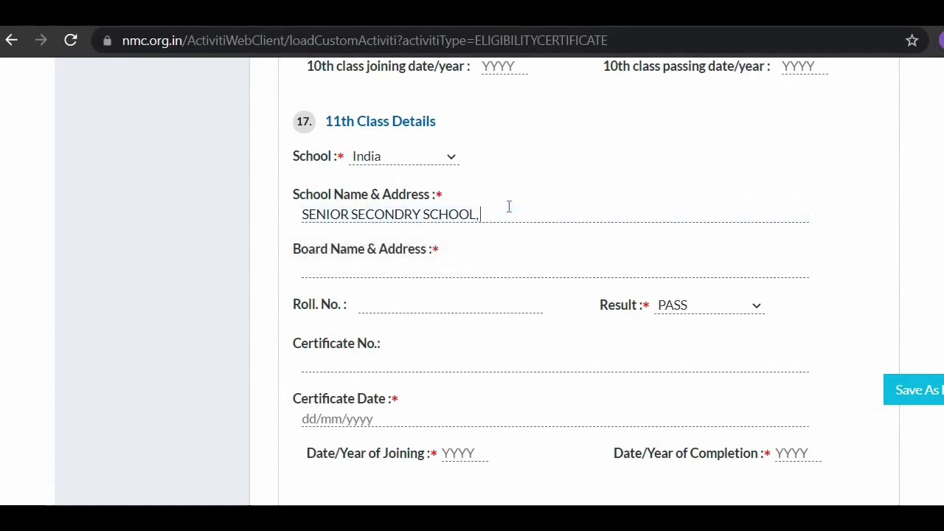
type(" ABc")
Step: Set the 11th class Board Name & Address to CBSE
scroll(509, 208, "down", 1)
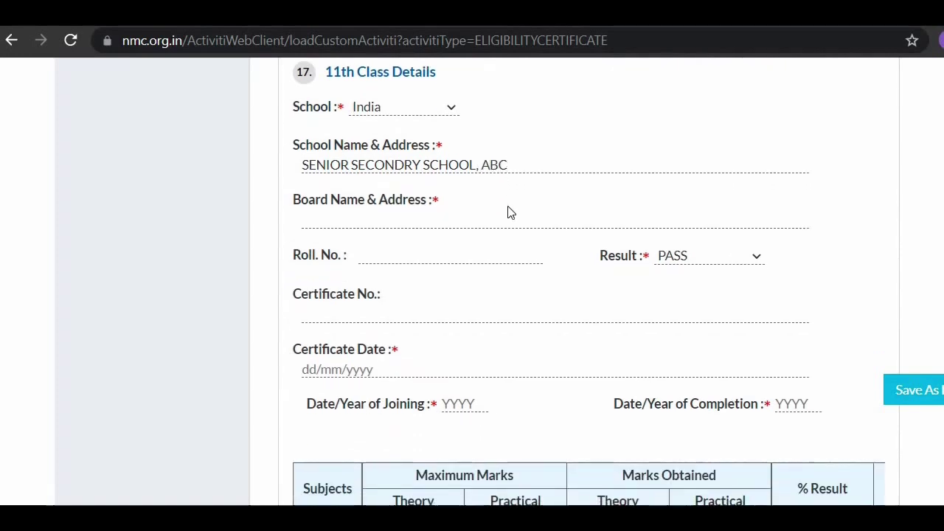
scroll(507, 212, "down", 1)
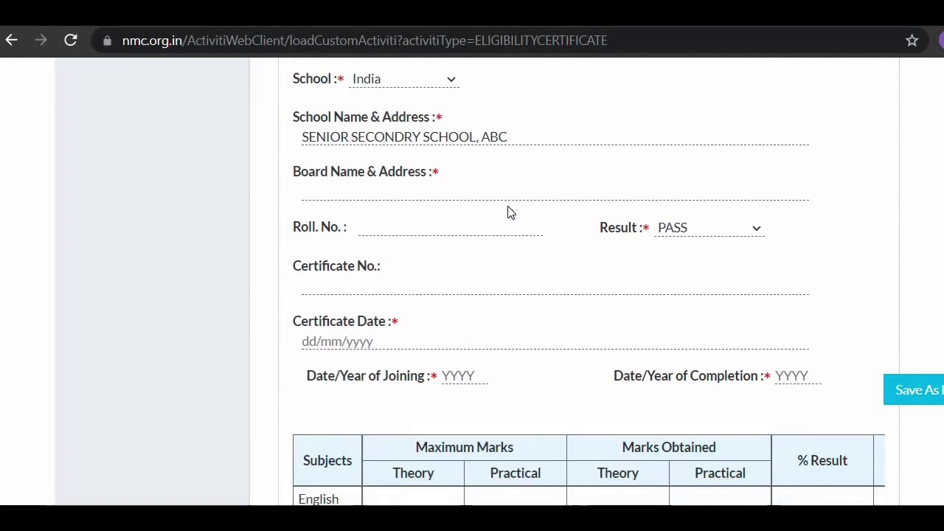
left_click(377, 188)
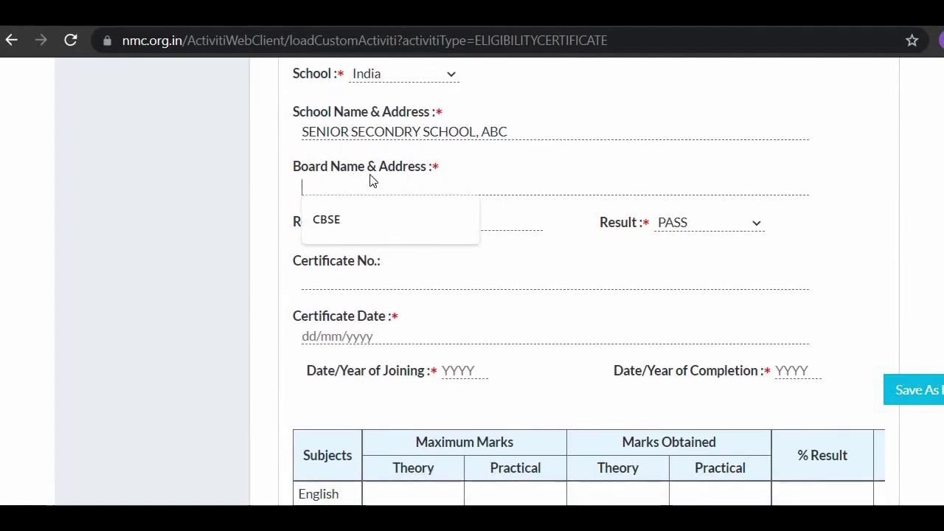
left_click(389, 210)
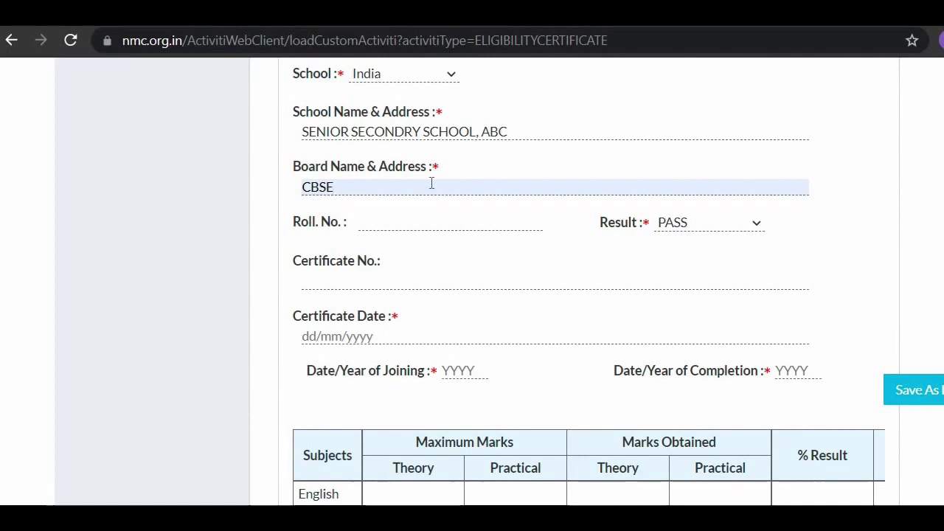
scroll(392, 244, "down", 1)
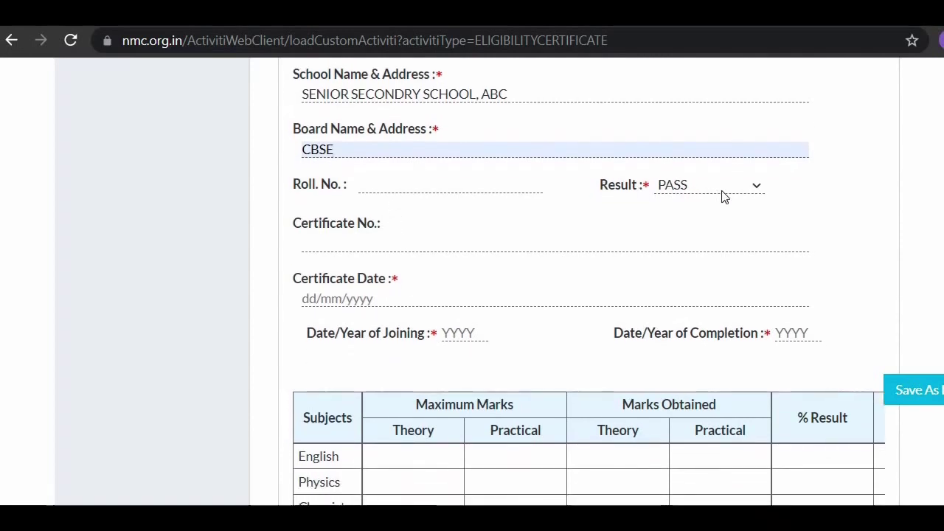
scroll(320, 234, "down", 1)
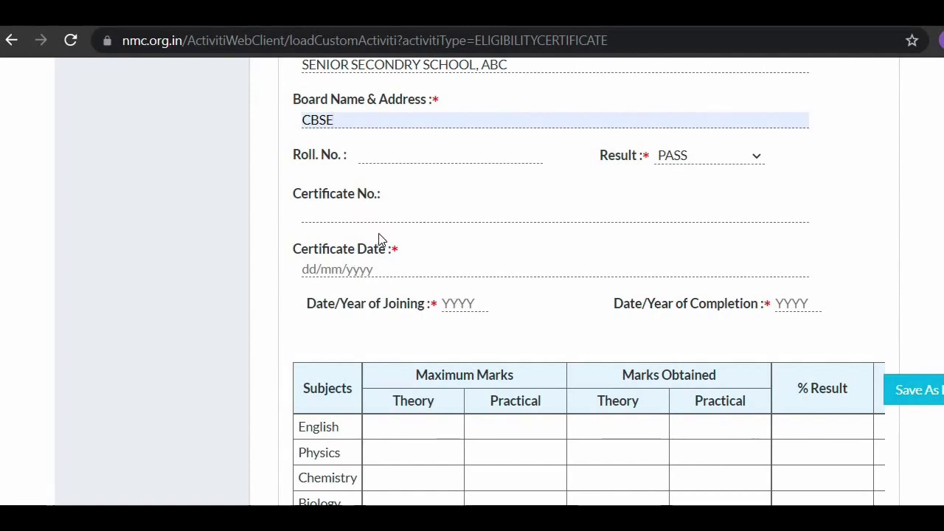
scroll(392, 209, "right", 1)
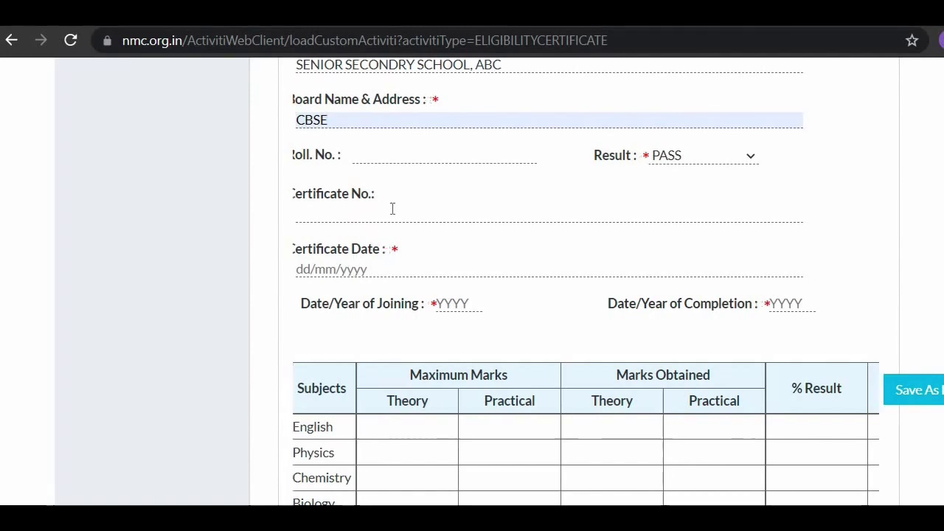
scroll(392, 209, "up", 3)
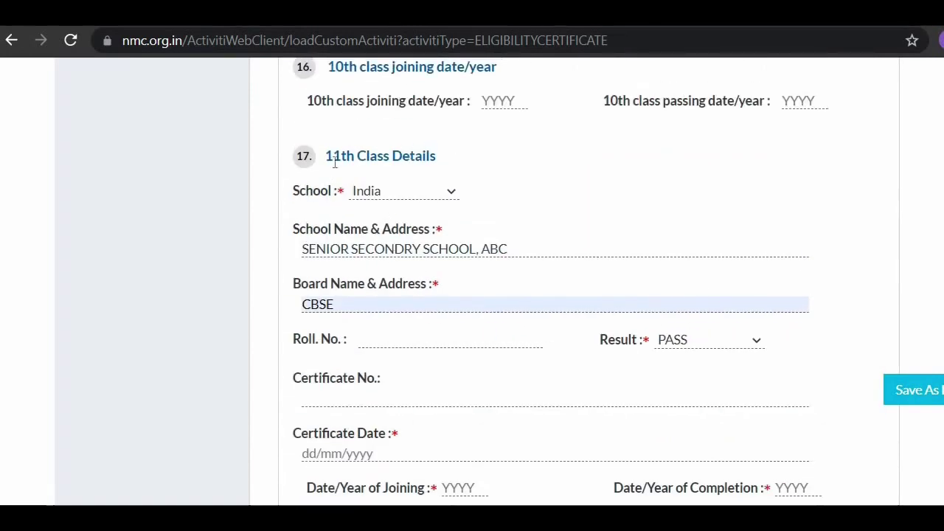
scroll(414, 173, "down", 3)
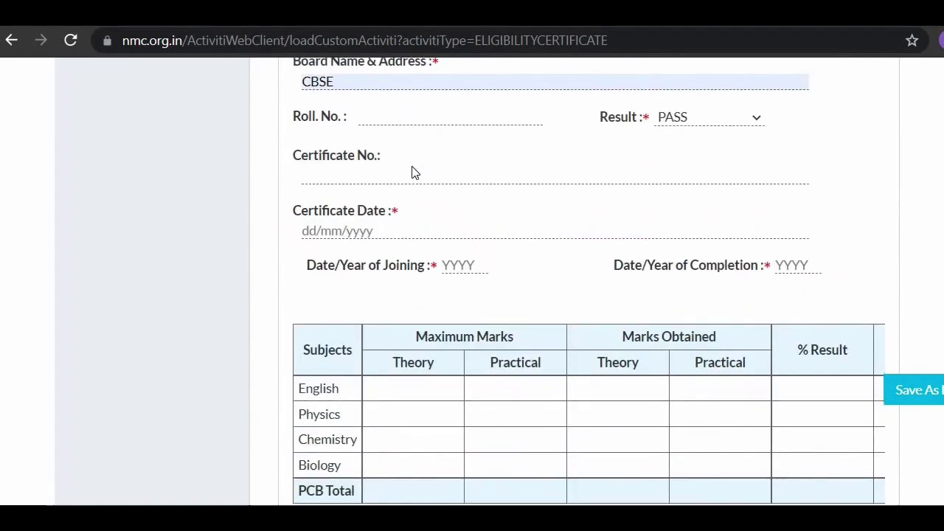
scroll(392, 274, "down", 1)
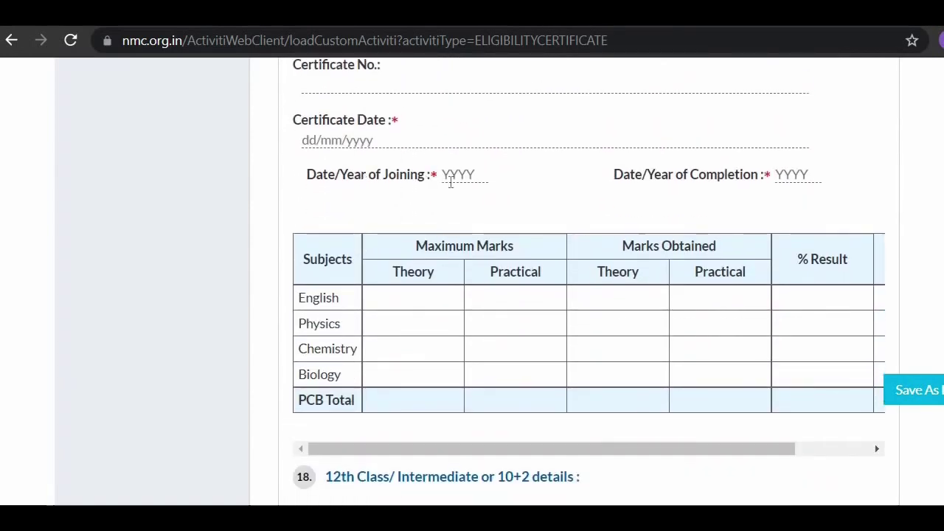
scroll(527, 238, "down", 1)
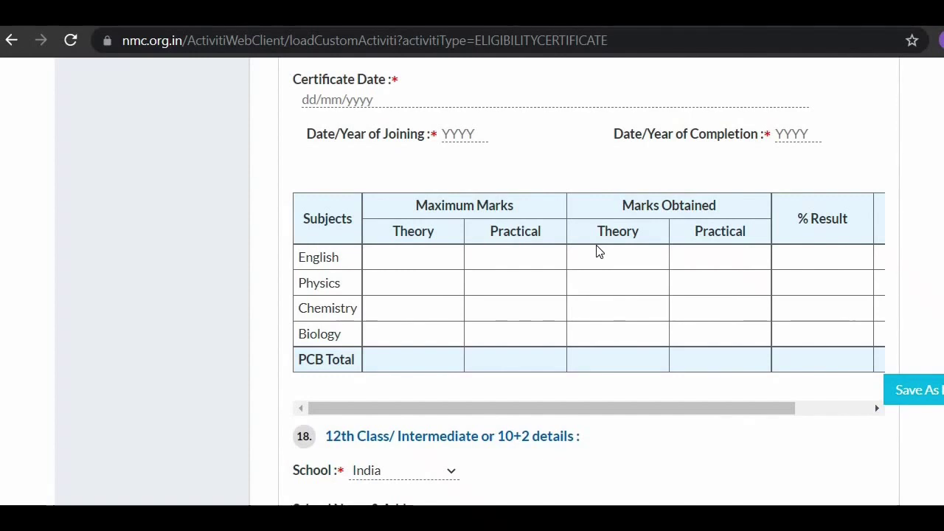
scroll(598, 252, "right", 3)
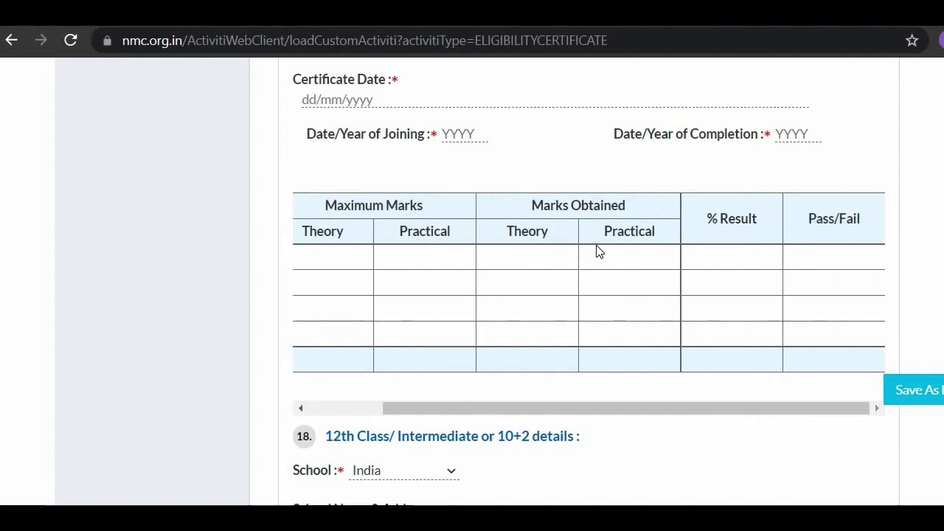
scroll(599, 252, "left", 3)
scroll(599, 252, "up", 3)
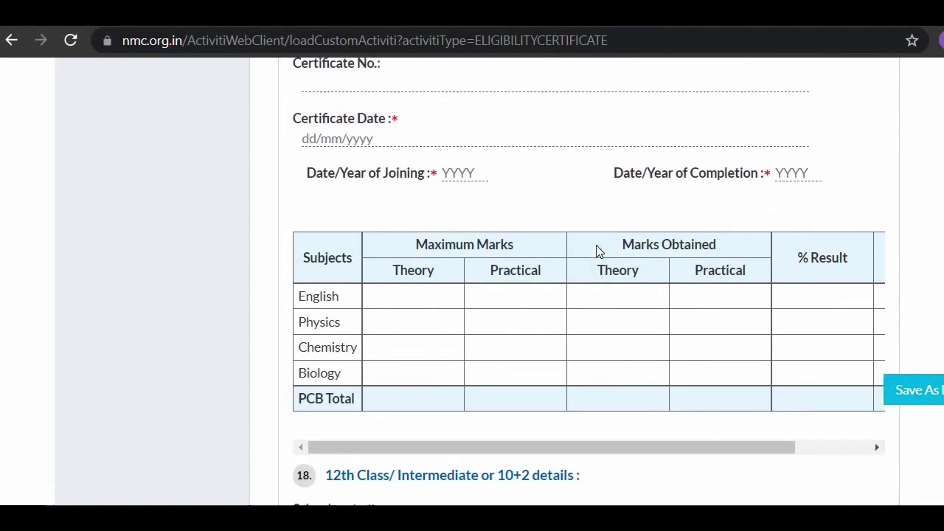
scroll(568, 333, "down", 1)
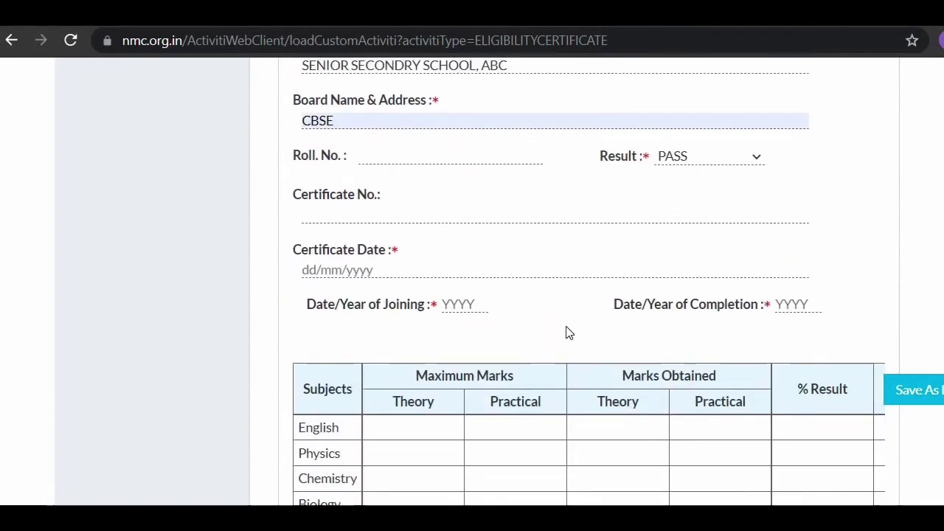
scroll(568, 333, "up", 2)
scroll(568, 333, "down", 4)
Step: Scroll to section 18 and leave Name Of Examination empty, dismissing its autofill suggestion
scroll(568, 333, "down", 2)
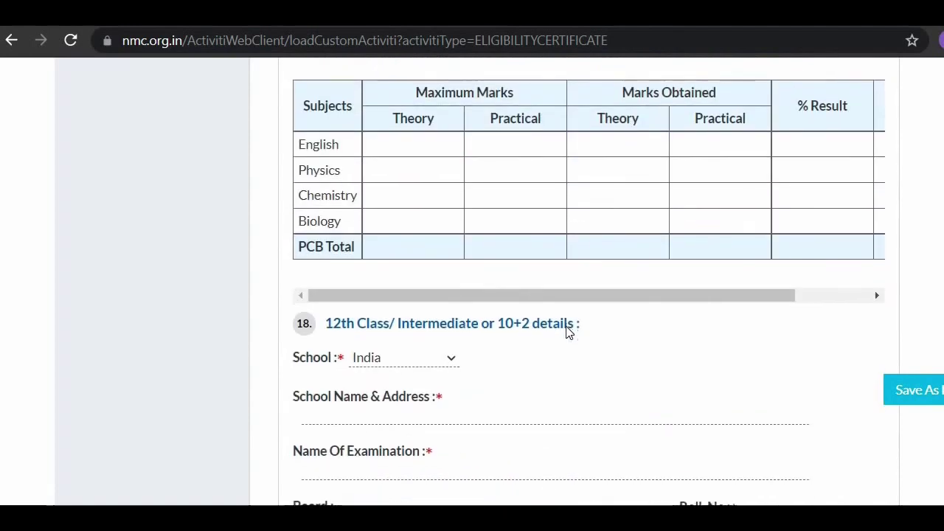
scroll(566, 332, "down", 1)
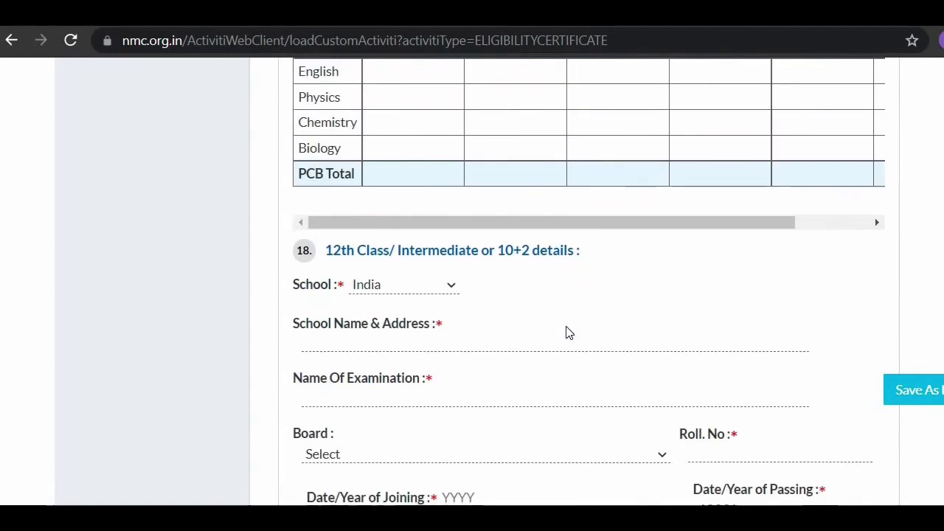
scroll(401, 244, "down", 1)
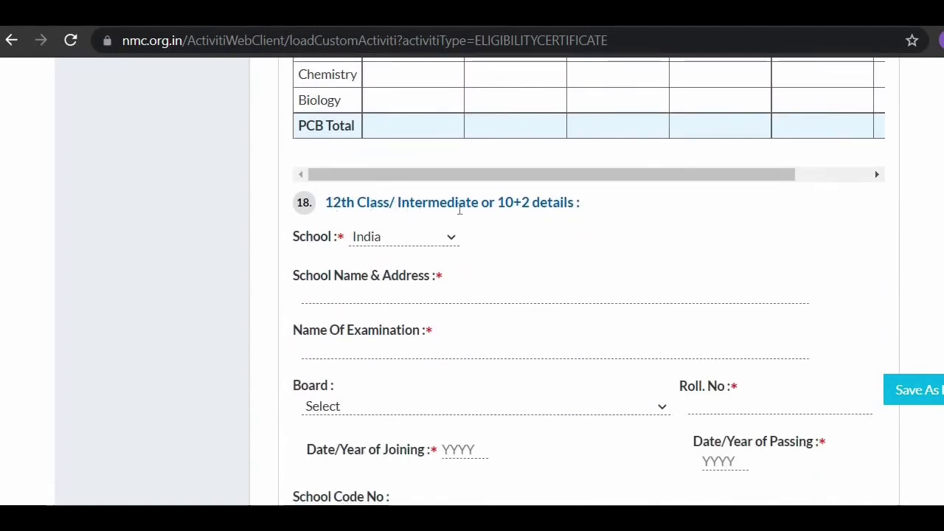
scroll(516, 220, "down", 1)
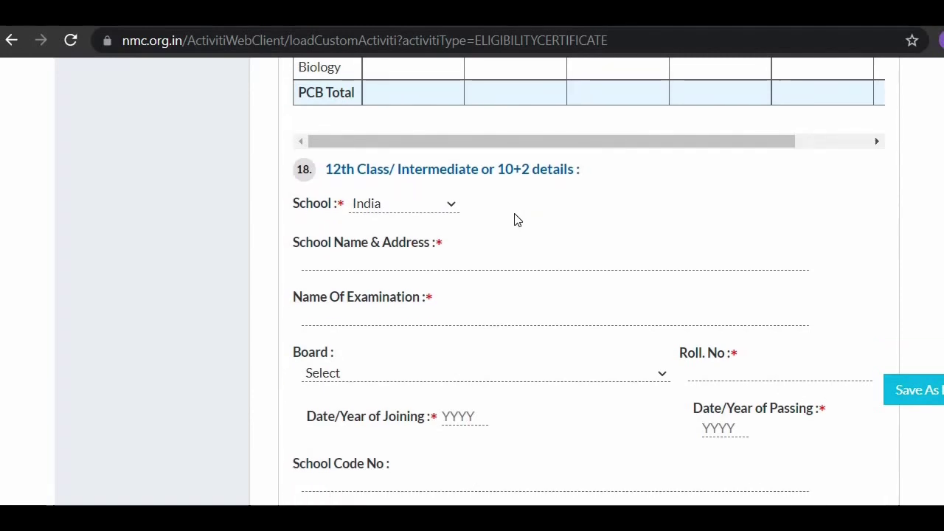
scroll(516, 219, "down", 1)
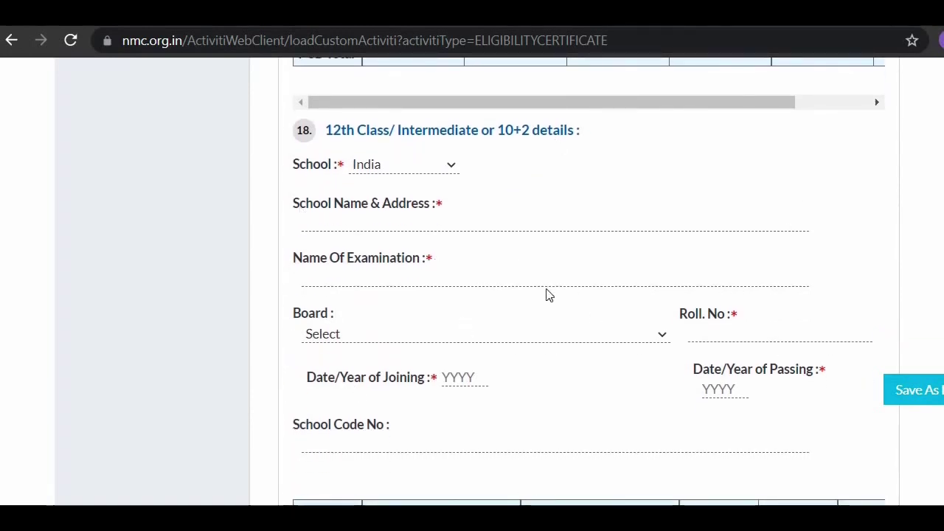
scroll(542, 295, "down", 2)
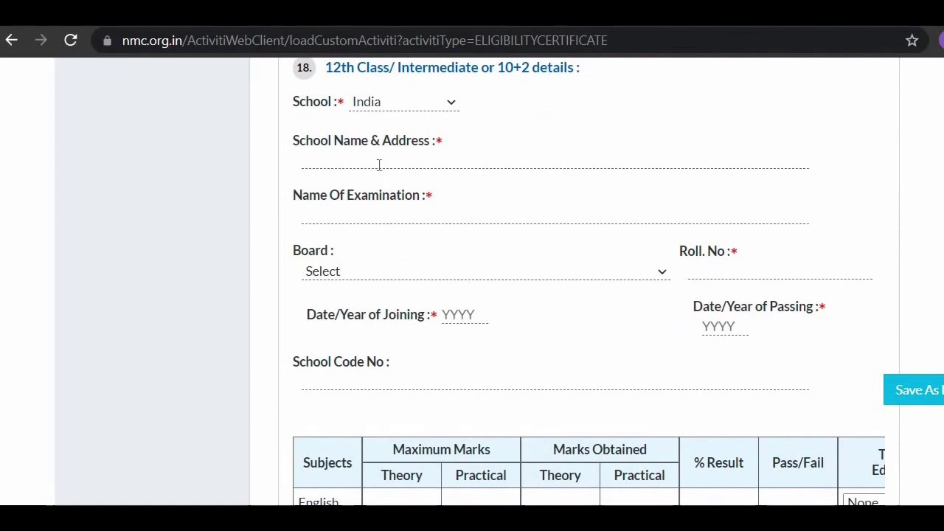
scroll(379, 164, "down", 1)
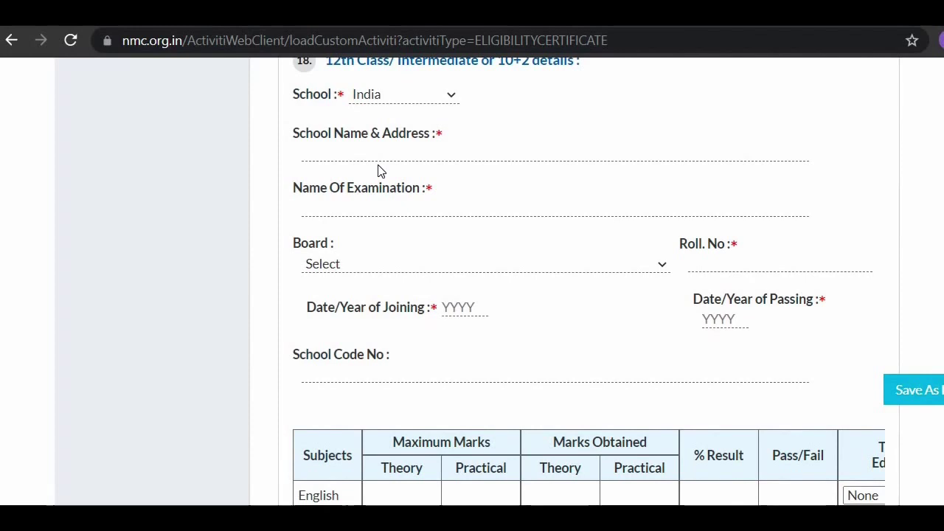
scroll(366, 228, "down", 1)
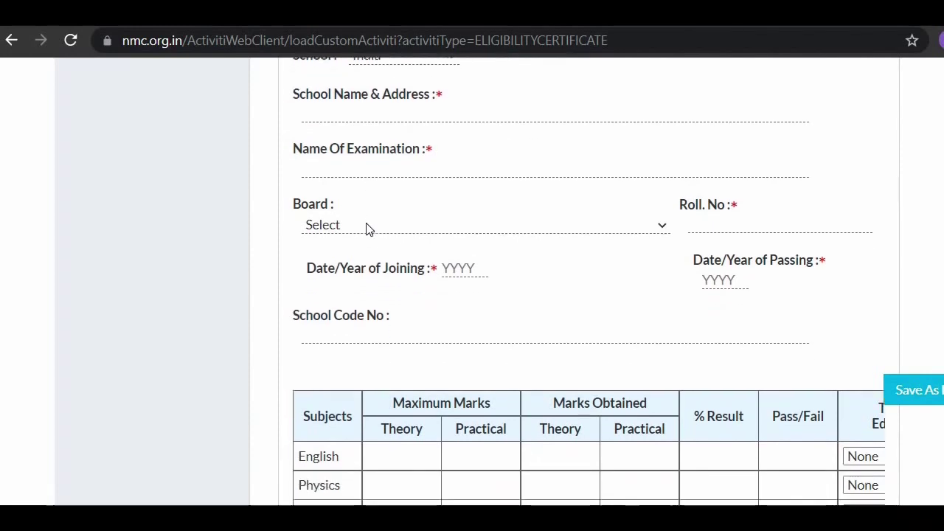
left_click(416, 169)
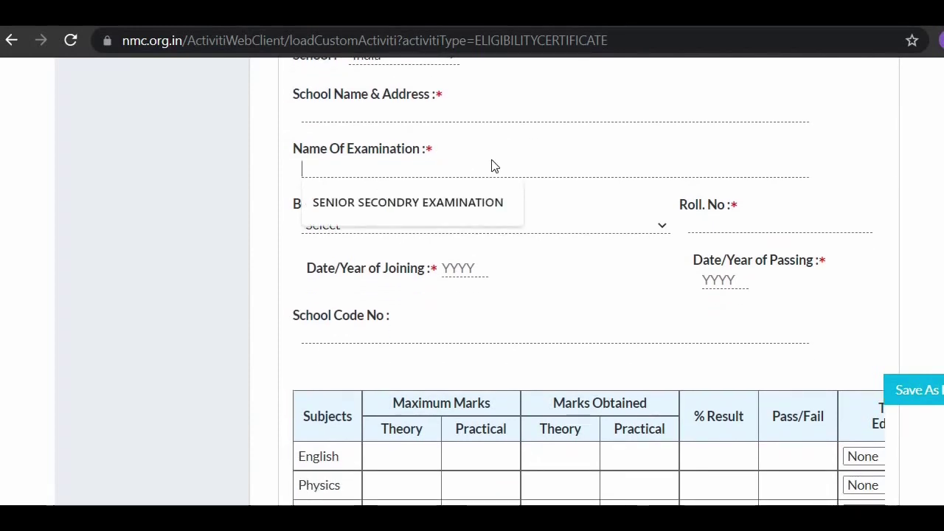
left_click(570, 207)
scroll(570, 208, "down", 2)
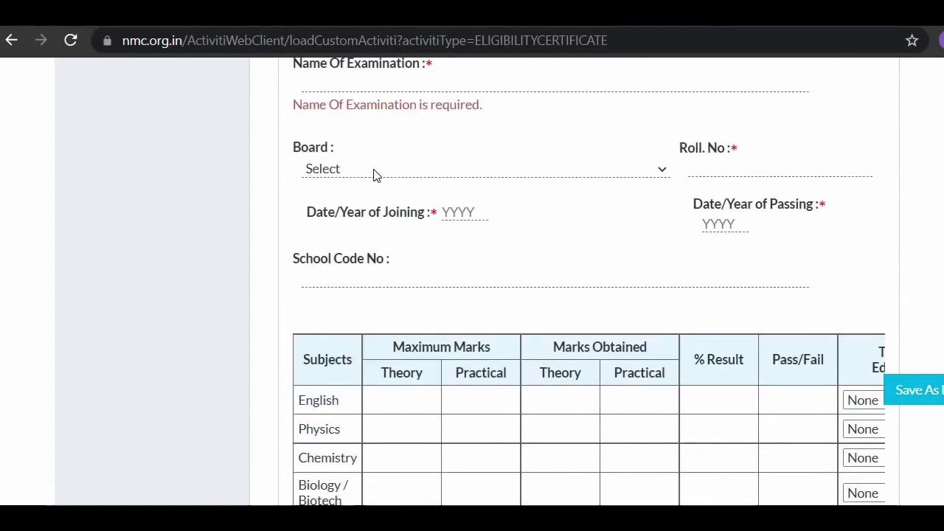
Step: Choose Central Board of Secondary Education, Ajmer from the 12th-class Board list
left_click(373, 175)
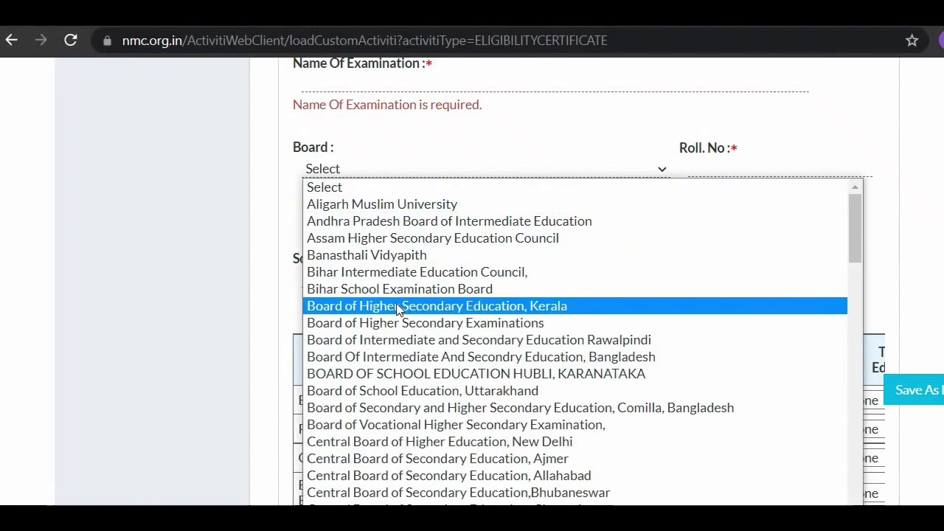
scroll(397, 308, "down", 1)
scroll(400, 310, "down", 1)
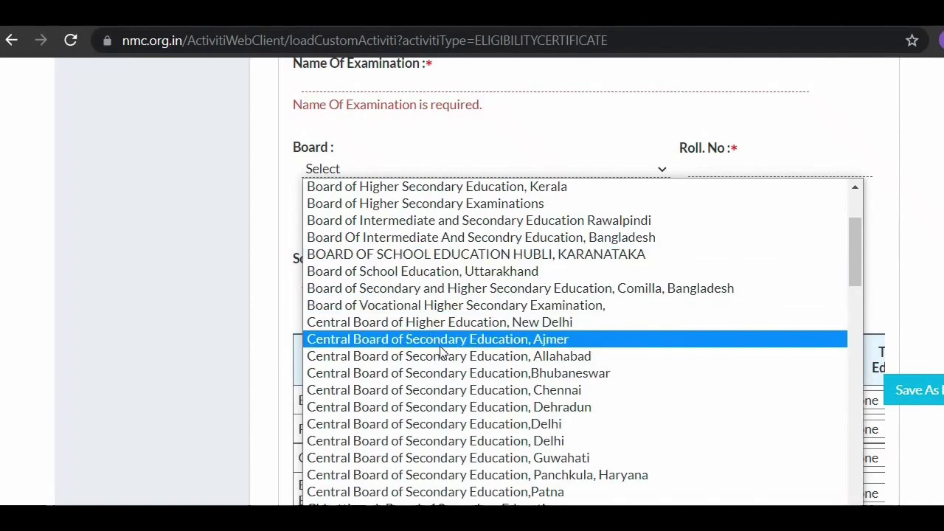
scroll(440, 351, "down", 3)
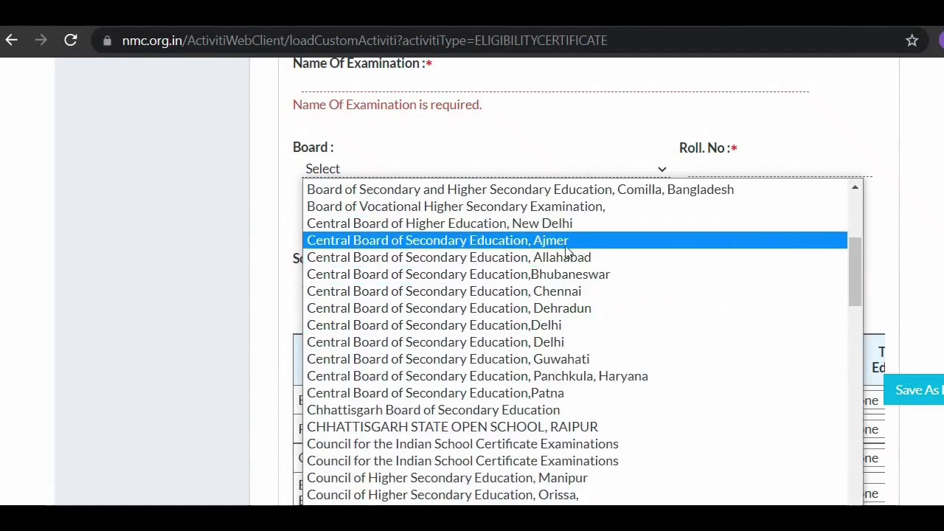
left_click(522, 246)
scroll(521, 252, "up", 1)
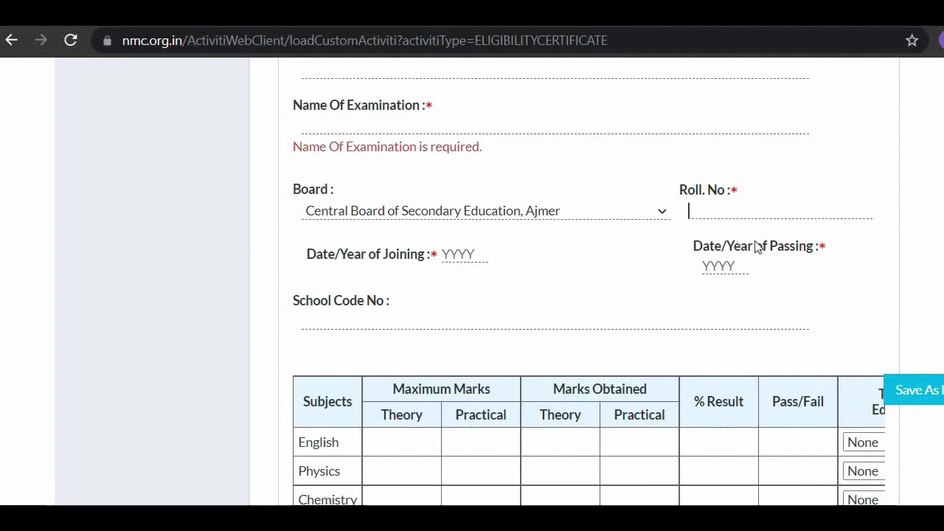
Step: Leave Roll No empty and scroll past the 12th marks table to section 19
left_click(605, 179)
scroll(605, 179, "down", 1)
scroll(605, 179, "down", 1)
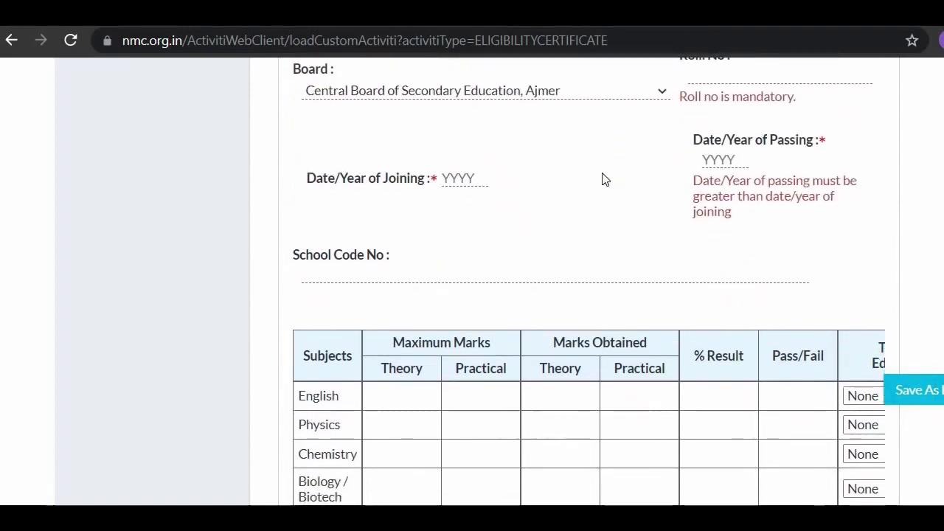
scroll(605, 179, "down", 1)
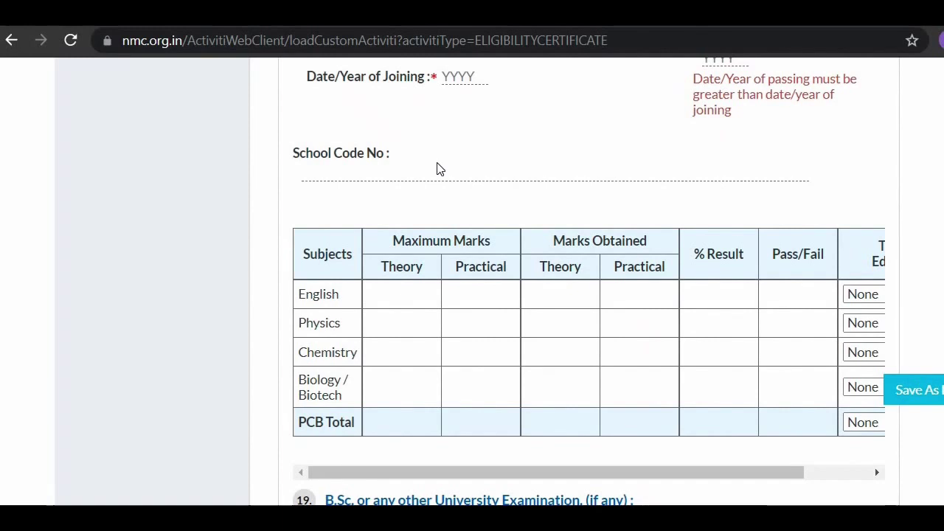
scroll(470, 242, "down", 1)
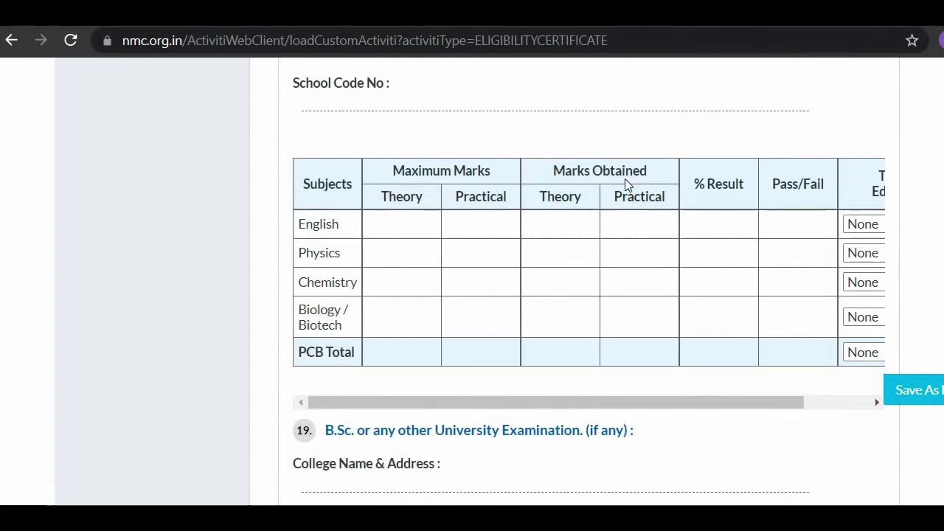
scroll(625, 183, "right", 2)
scroll(624, 182, "left", 2)
scroll(624, 183, "down", 3)
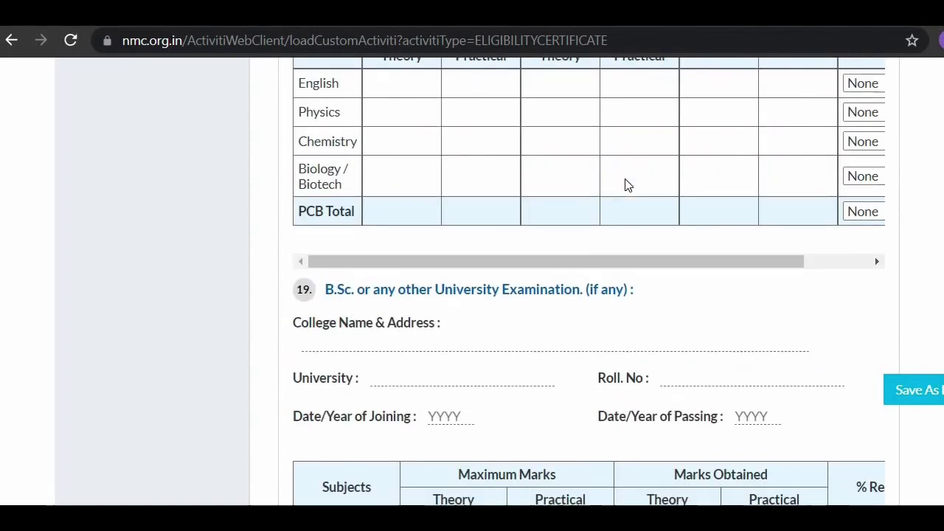
scroll(625, 185, "down", 1)
scroll(625, 183, "down", 1)
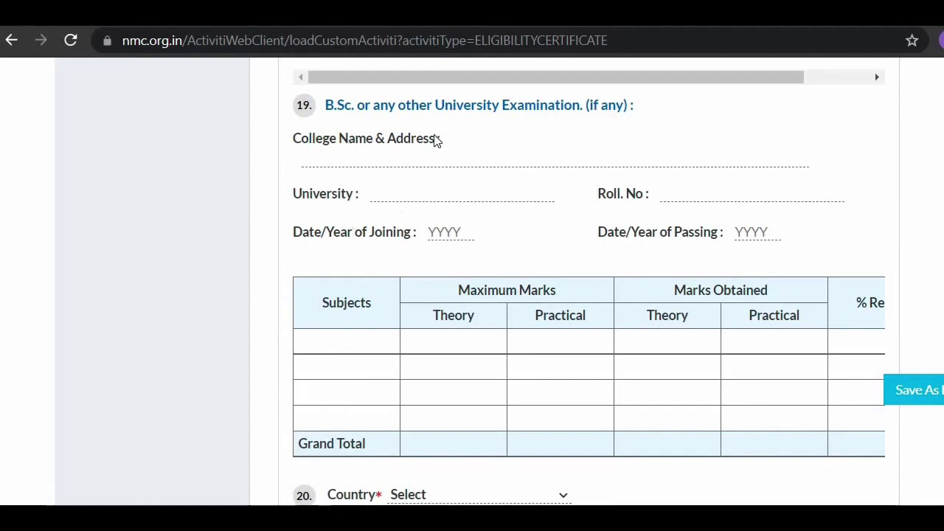
Step: Set the Country to Ukraine
scroll(598, 260, "down", 3)
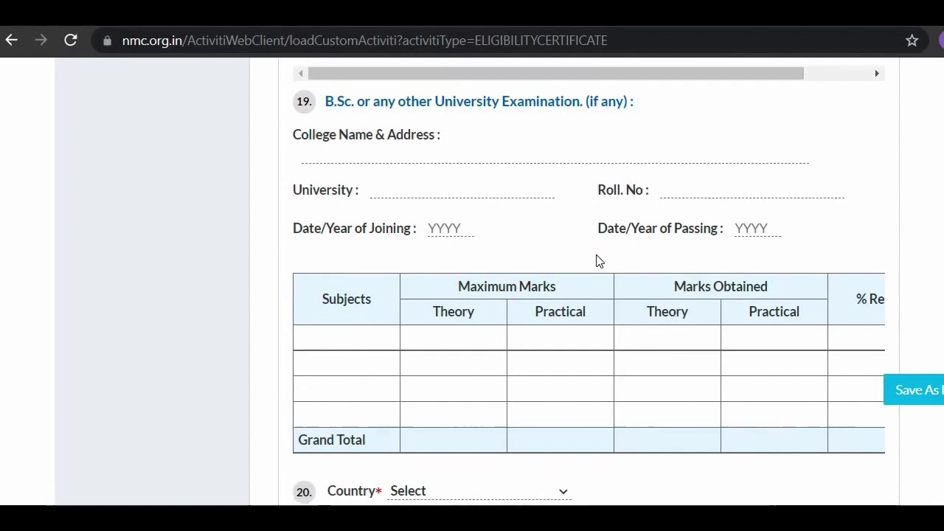
scroll(597, 259, "down", 2)
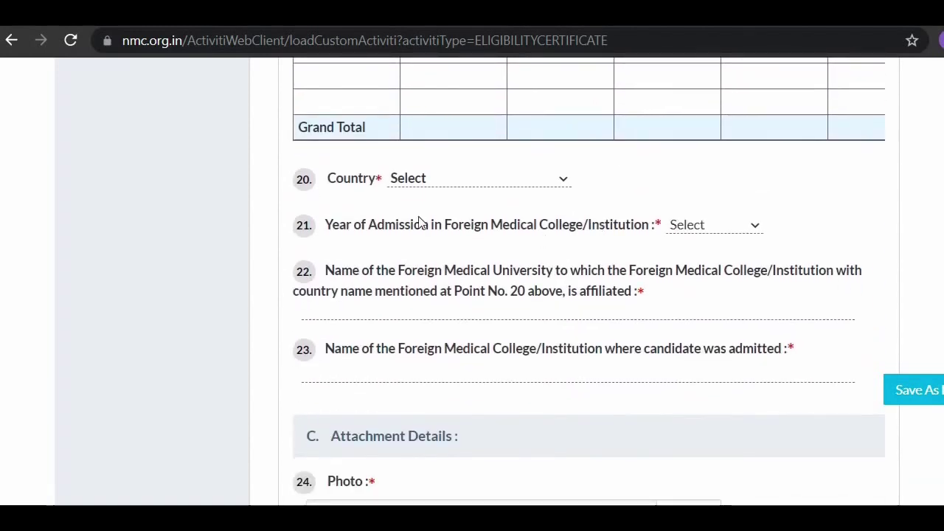
left_click(554, 186)
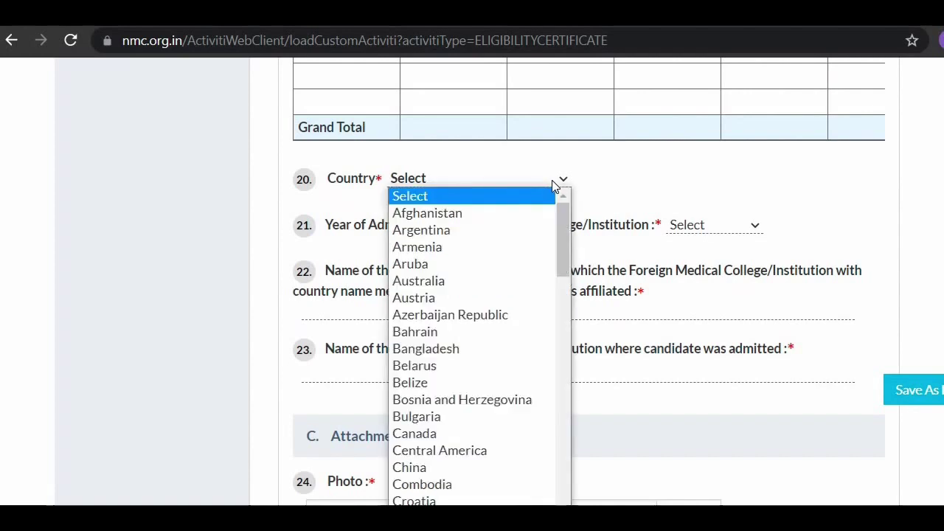
scroll(467, 438, "down", 6)
scroll(467, 438, "down", 5)
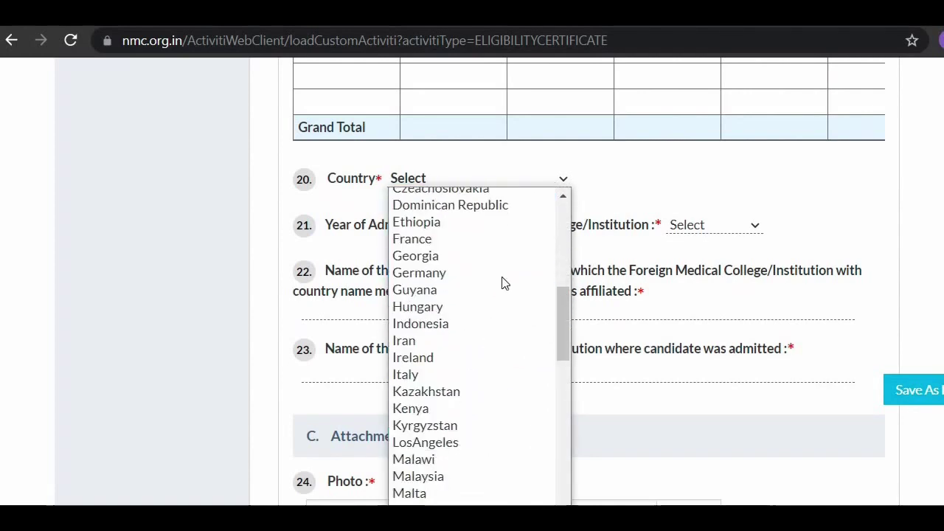
scroll(450, 481, "down", 10)
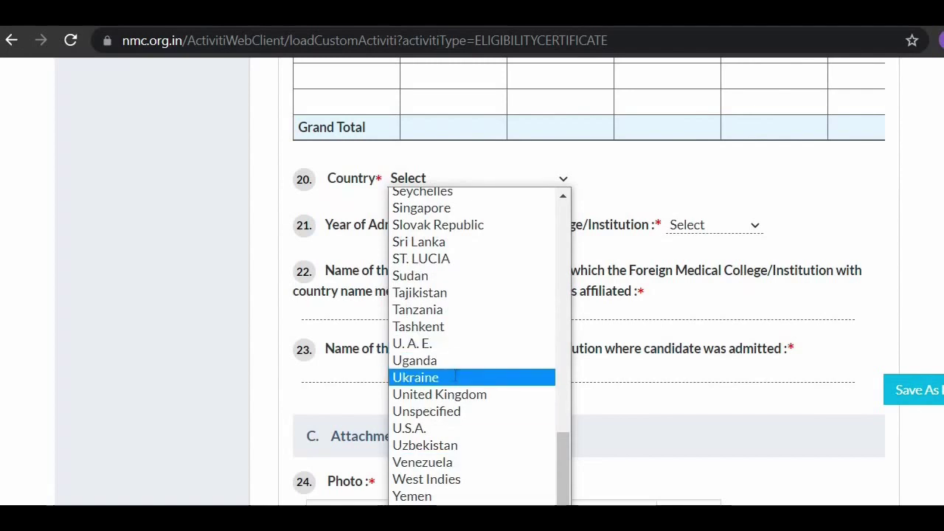
left_click(415, 377)
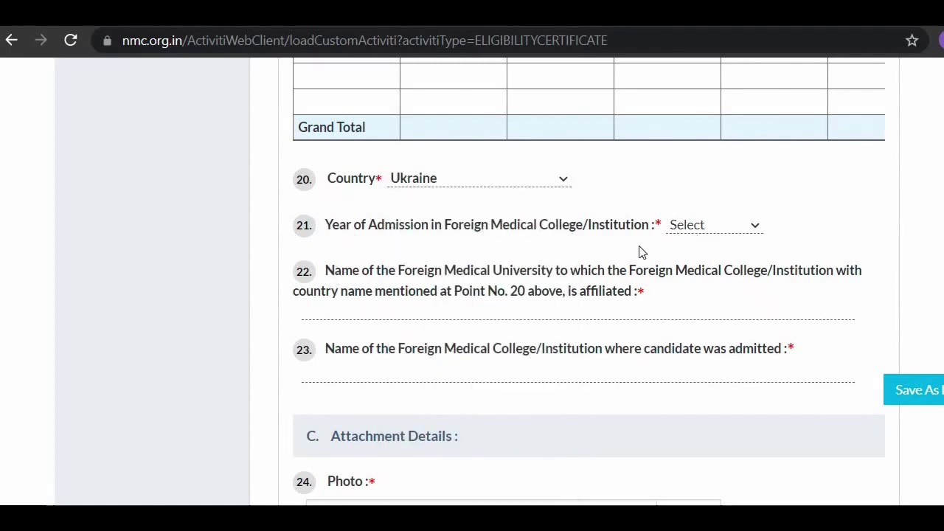
Step: Set the Year of Admission to 2017
left_click(747, 228)
scroll(695, 394, "down", 1)
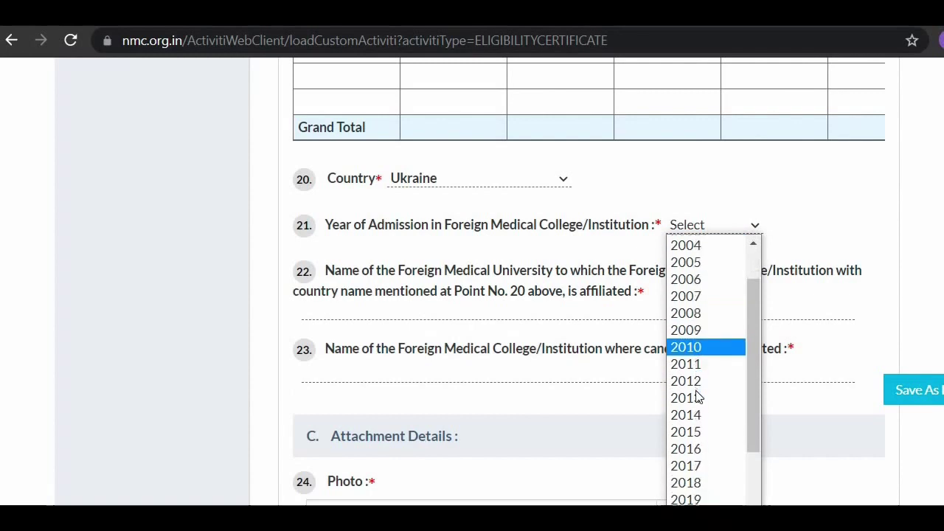
scroll(694, 436, "down", 3)
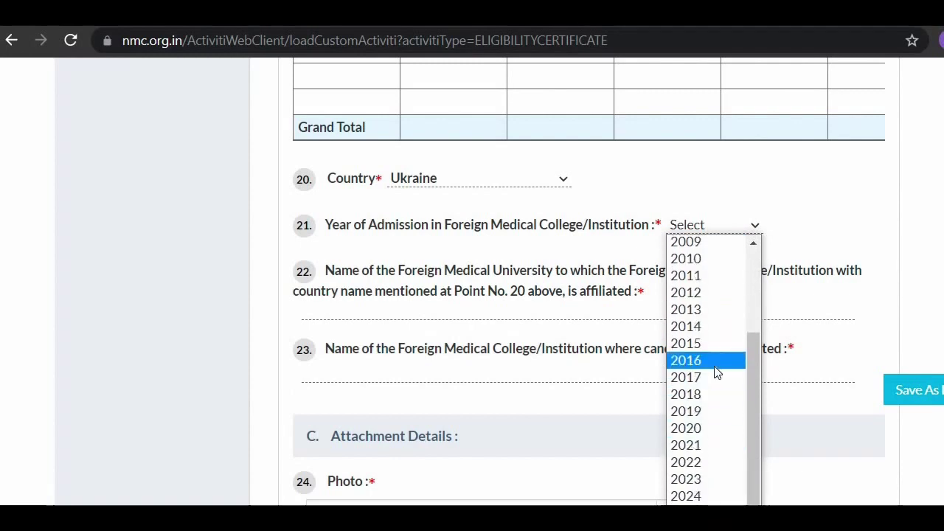
left_click(708, 379)
left_click(708, 376)
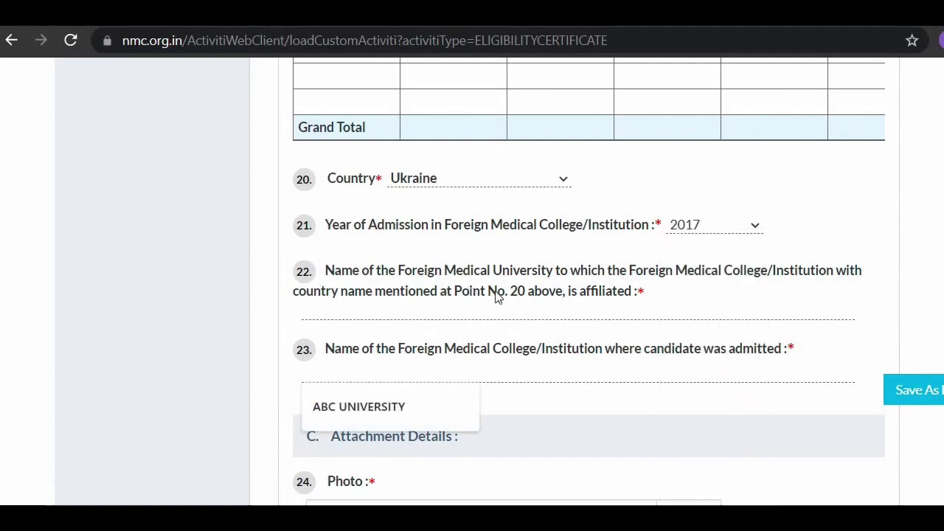
scroll(521, 298, "down", 1)
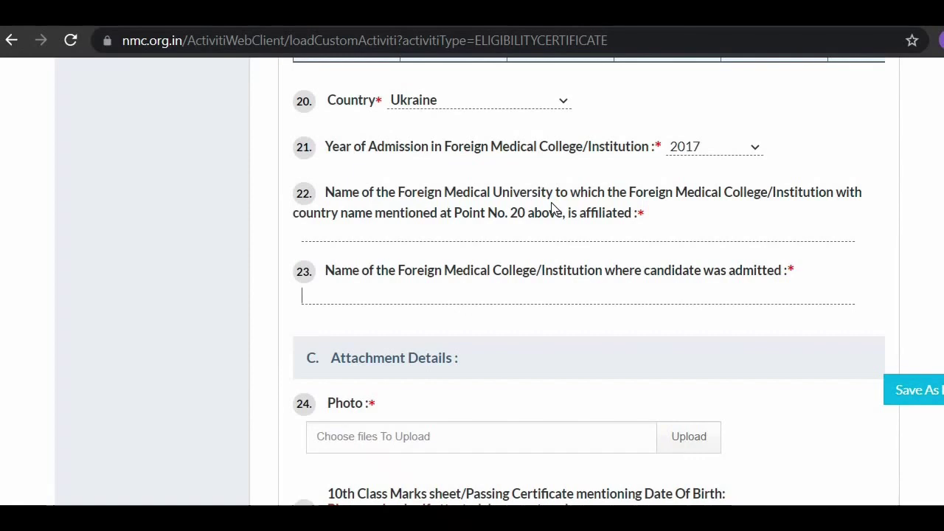
Step: Fill the affiliated university as ABC UNIVERITY and admitting college as ABC UNIVERSITY
left_click(403, 231)
left_click(377, 289)
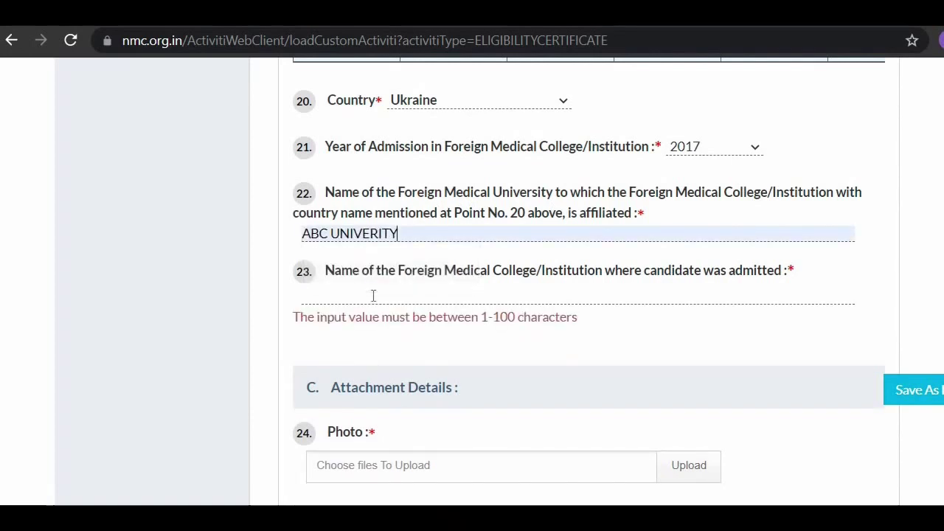
left_click(373, 295)
left_click(356, 330)
scroll(332, 331, "down", 2)
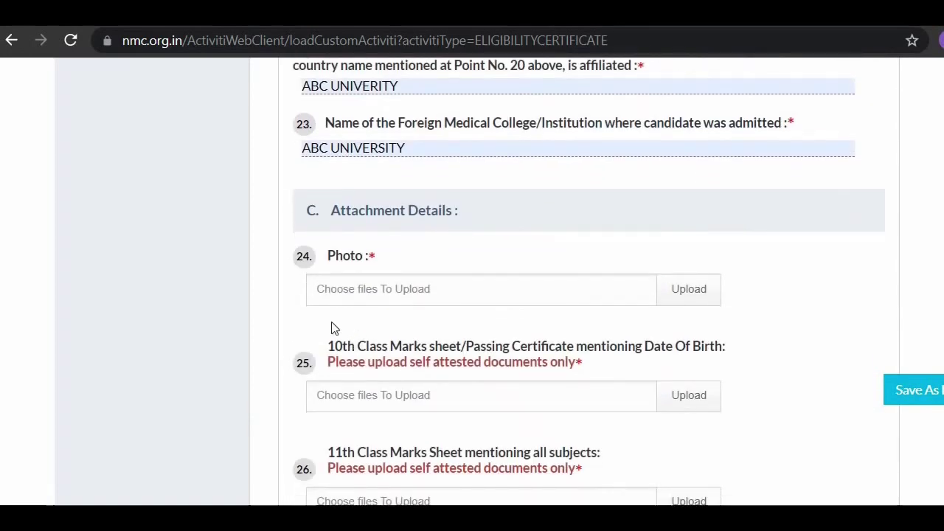
scroll(426, 261, "down", 1)
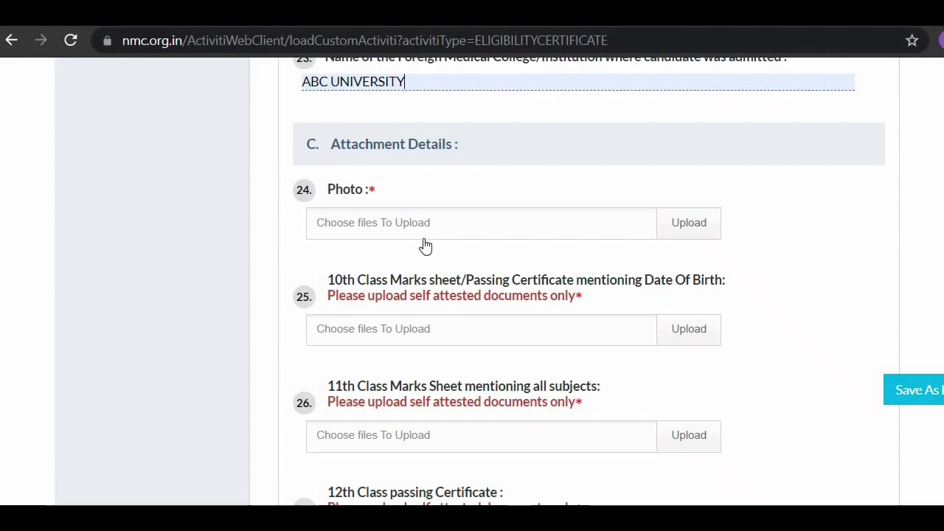
scroll(426, 246, "down", 1)
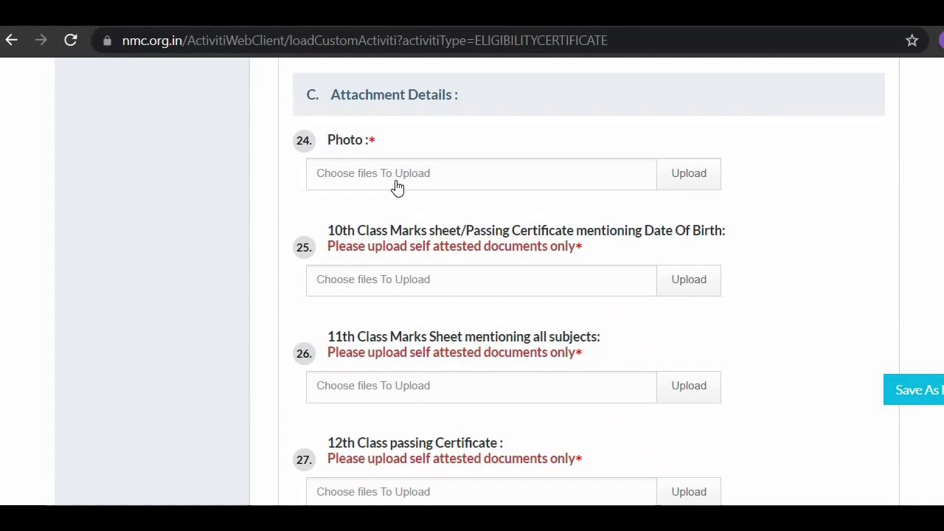
scroll(398, 184, "down", 2)
scroll(396, 185, "up", 1)
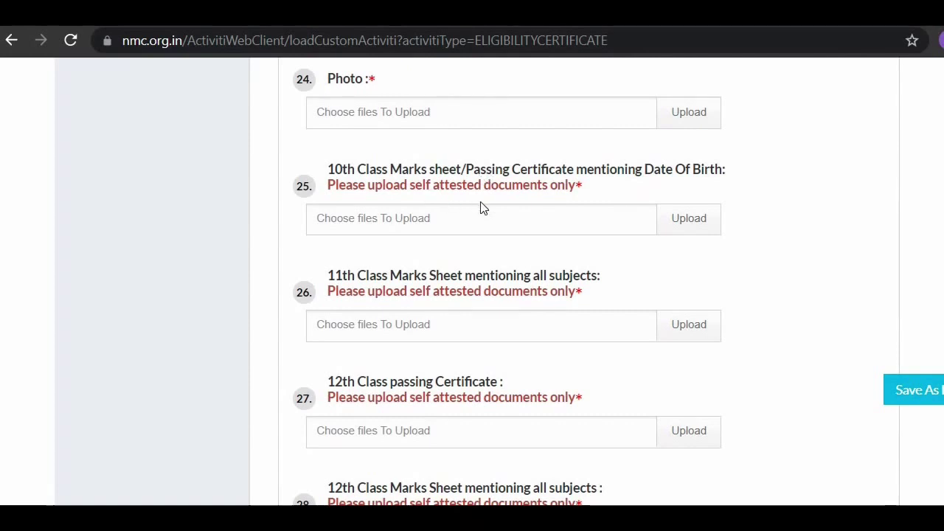
scroll(480, 207, "down", 1)
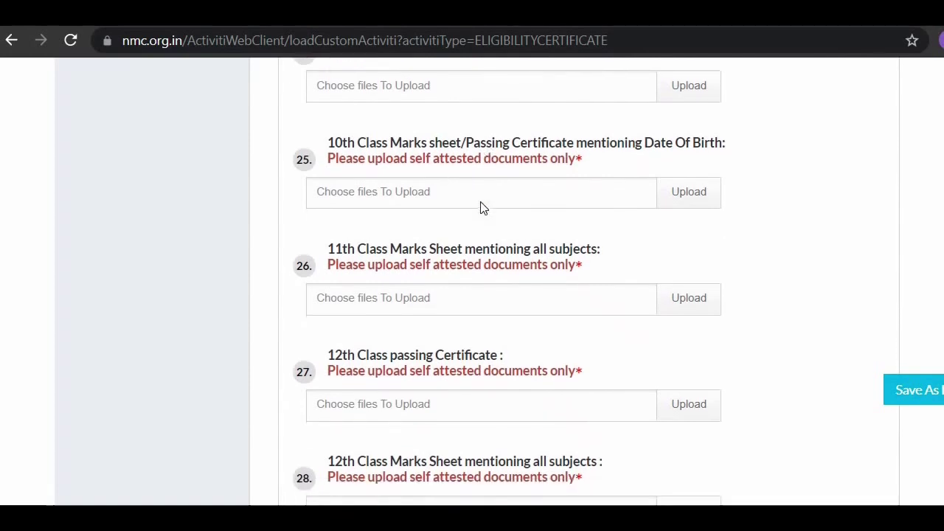
scroll(480, 207, "down", 1)
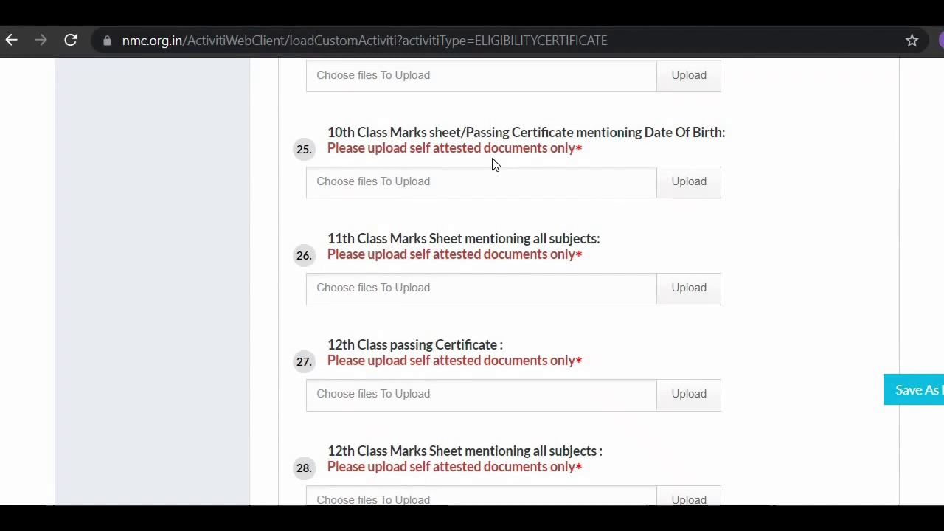
scroll(494, 163, "down", 2)
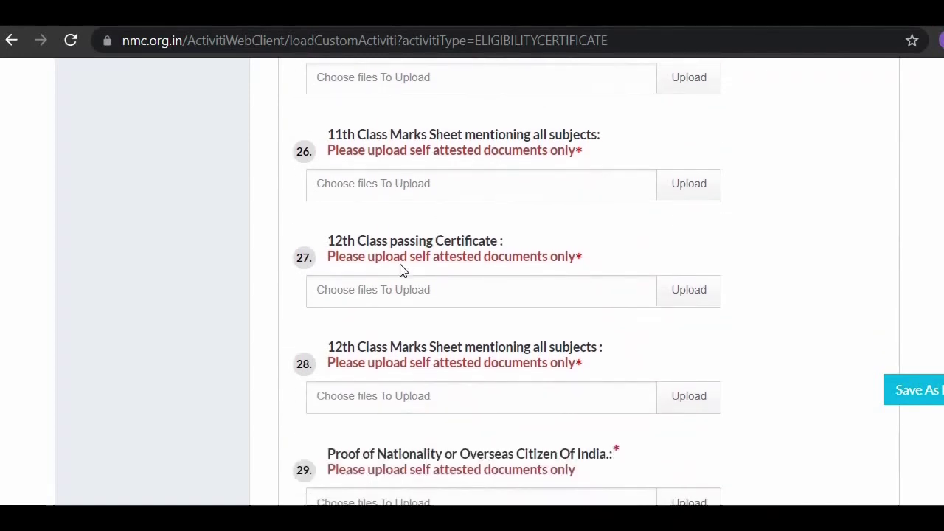
scroll(438, 240, "down", 1)
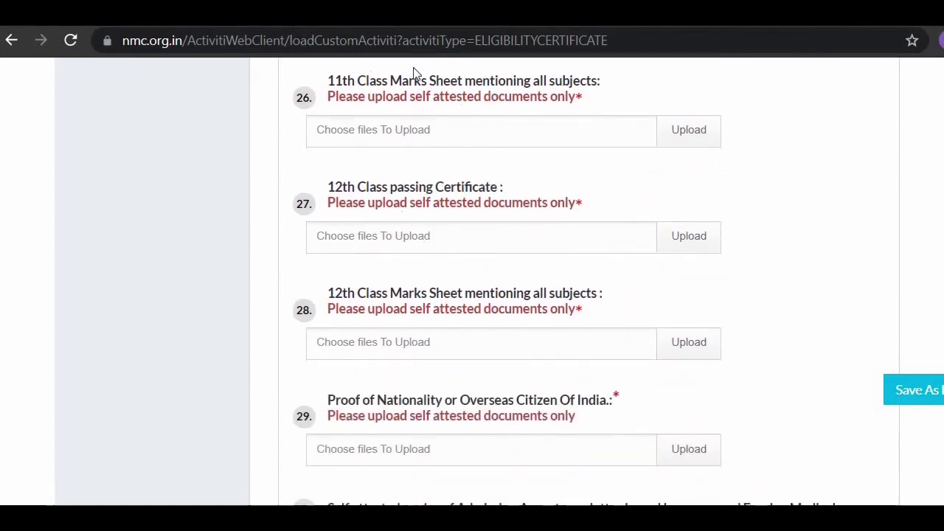
scroll(499, 115, "up", 1)
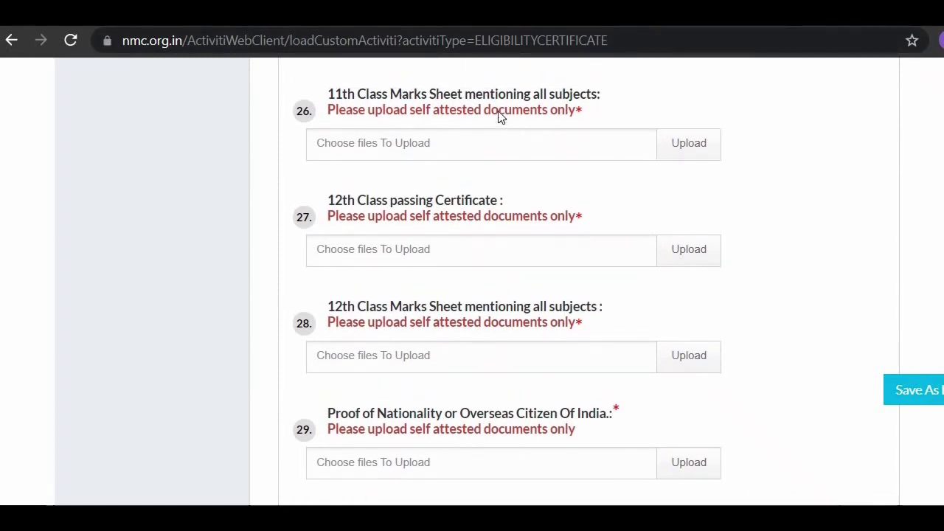
scroll(554, 158, "down", 1)
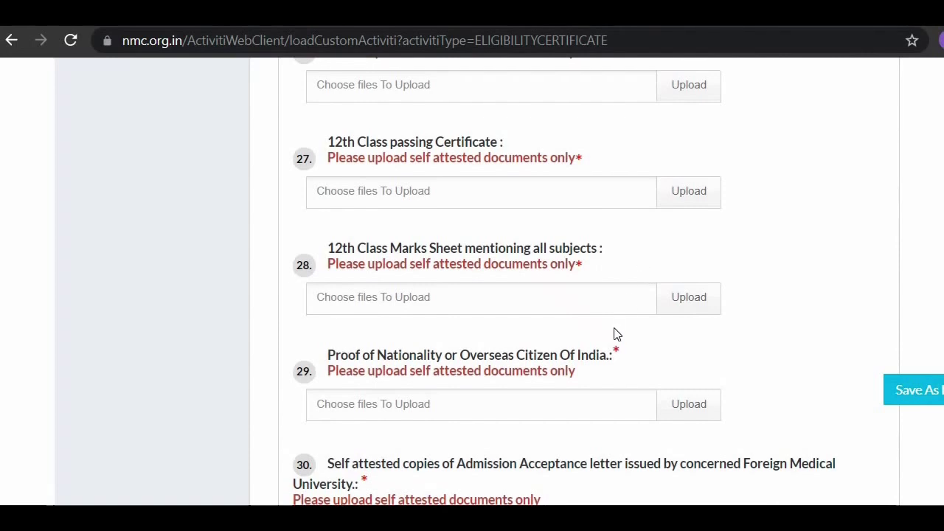
scroll(362, 295, "down", 1)
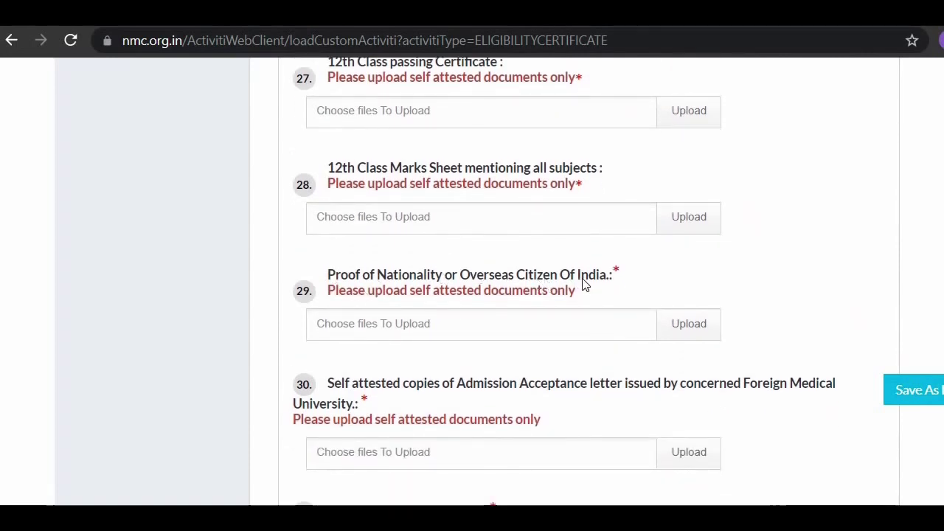
scroll(582, 284, "down", 1)
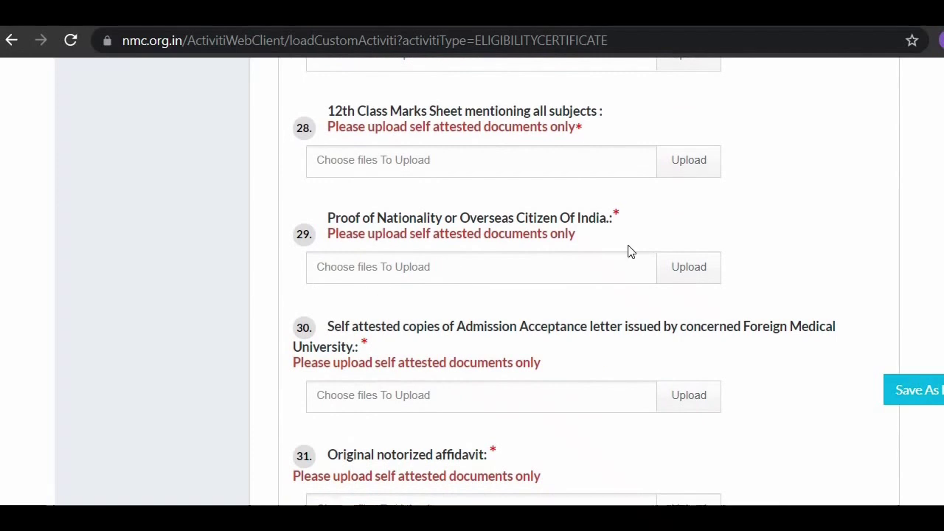
scroll(629, 252, "down", 1)
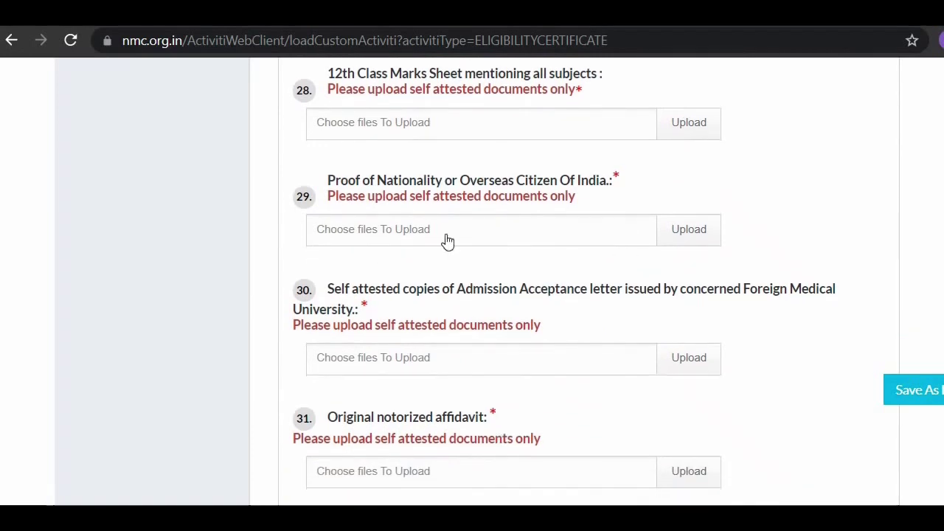
scroll(560, 289, "down", 1)
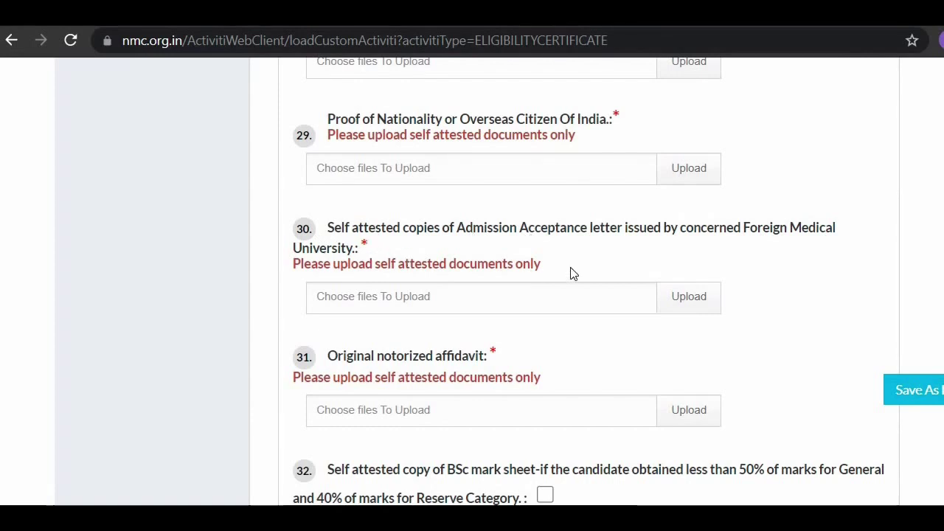
scroll(571, 273, "down", 2)
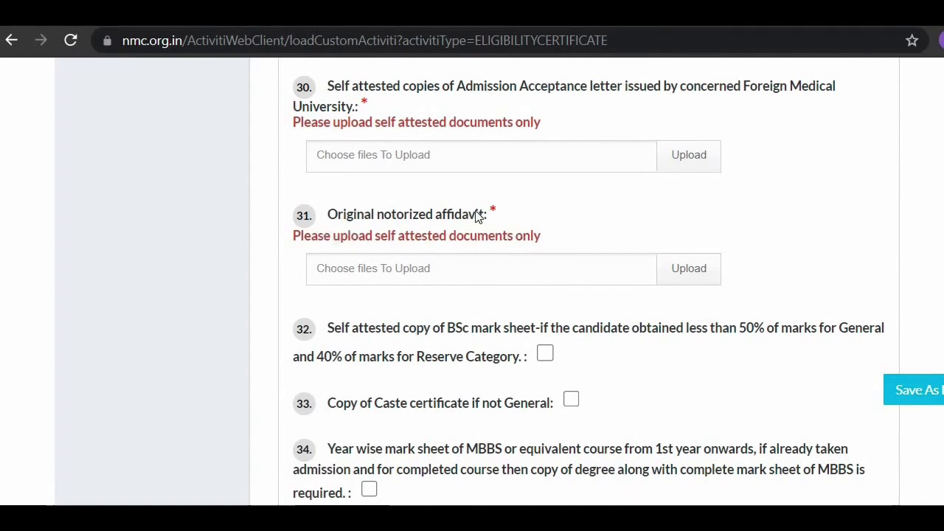
scroll(478, 215, "down", 1)
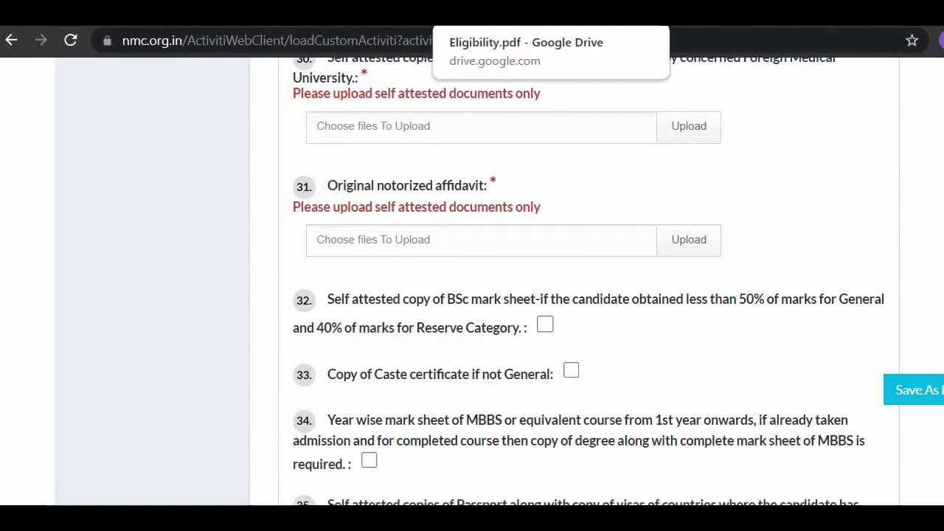
left_click(486, 11)
scroll(595, 323, "down", 10)
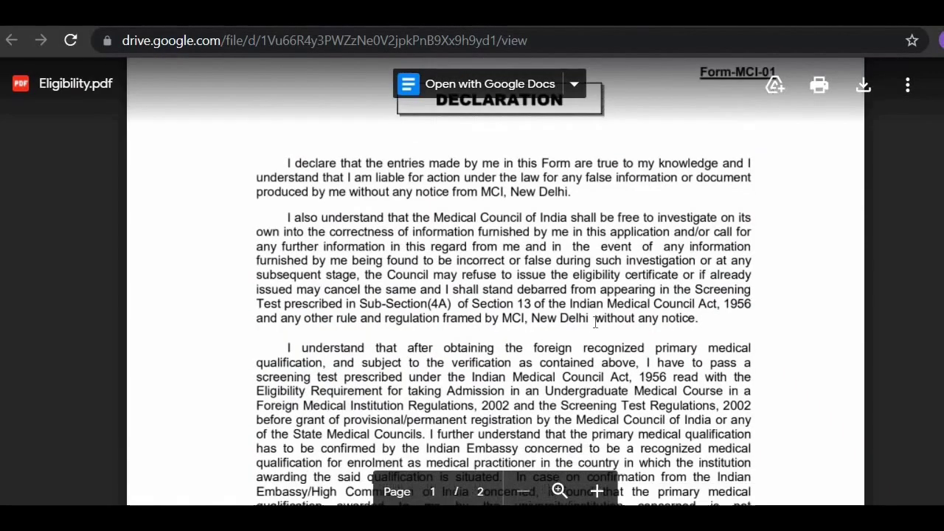
scroll(595, 322, "down", 15)
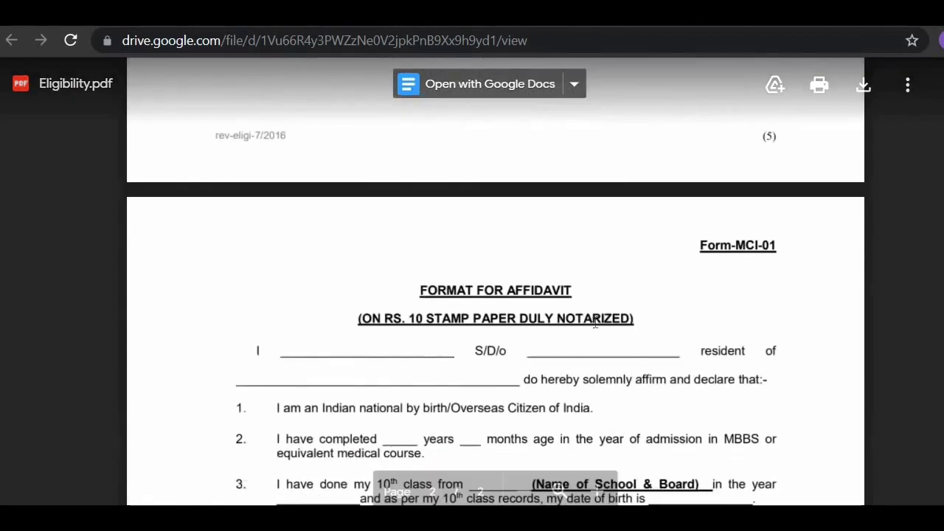
scroll(595, 323, "up", 20)
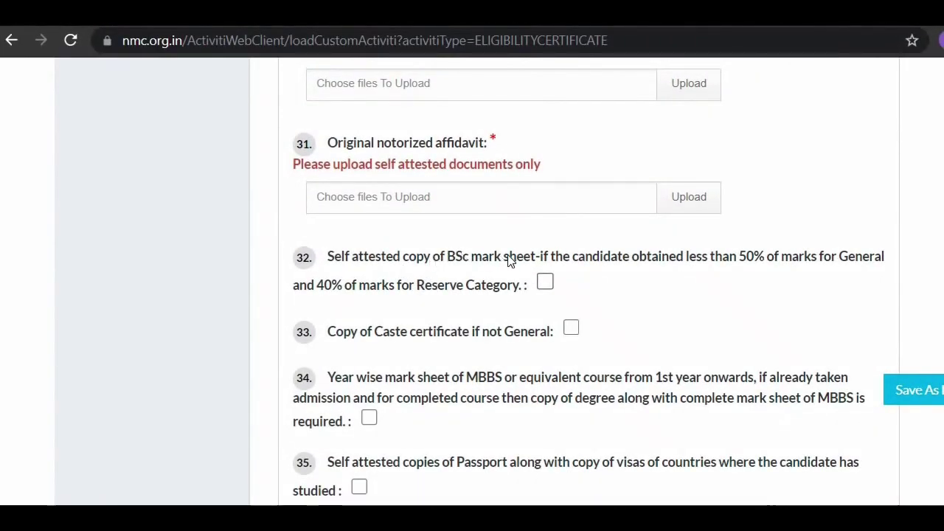
Step: Tick the caste certificate attachment checkbox
scroll(510, 263, "down", 1)
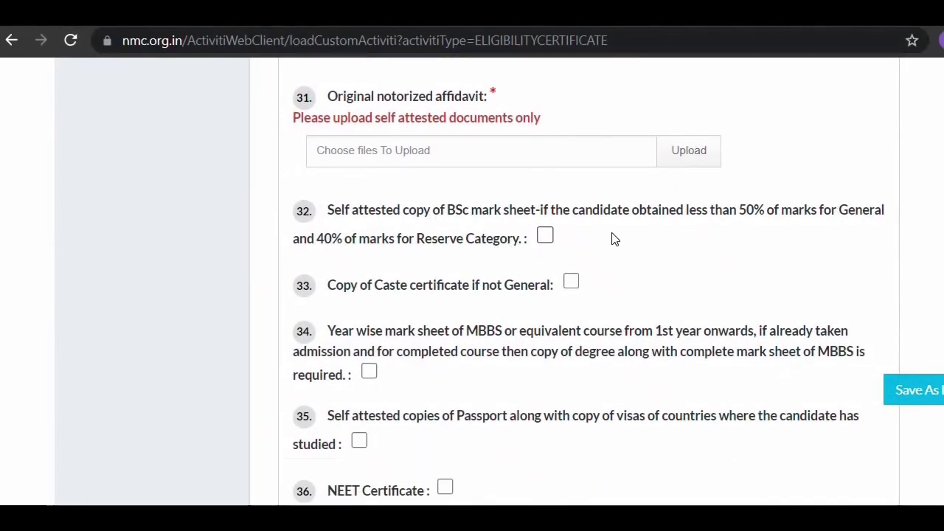
scroll(616, 238, "down", 2)
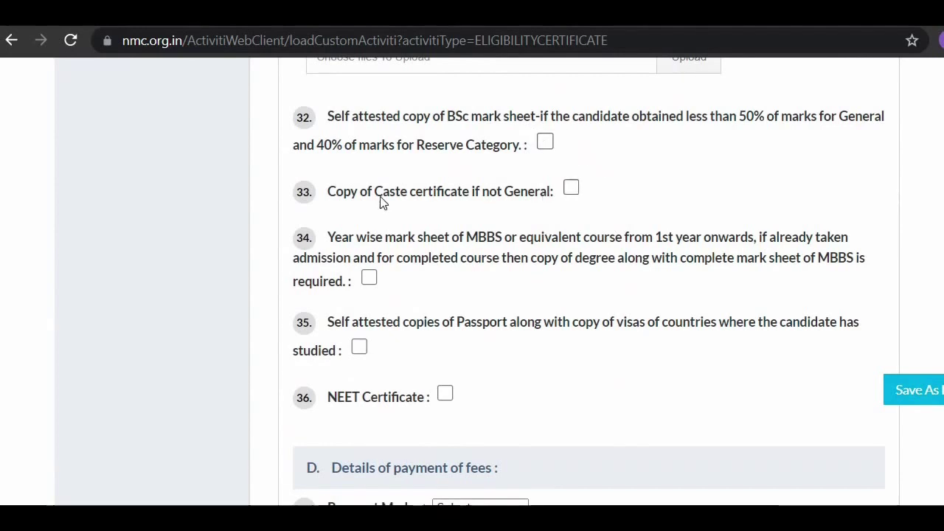
left_click(572, 189)
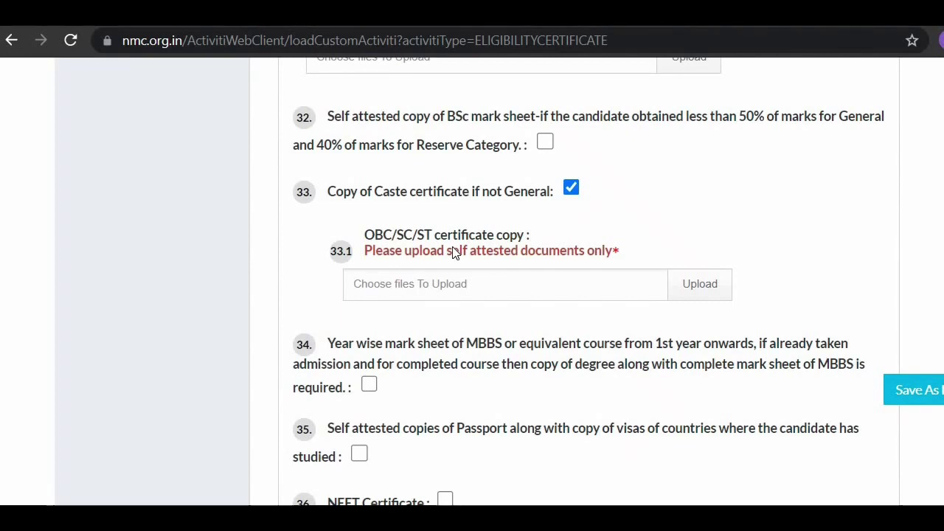
Step: Tick item 34, the year-wise MBBS mark sheet, to show its 34.1 upload row
scroll(455, 252, "down", 2)
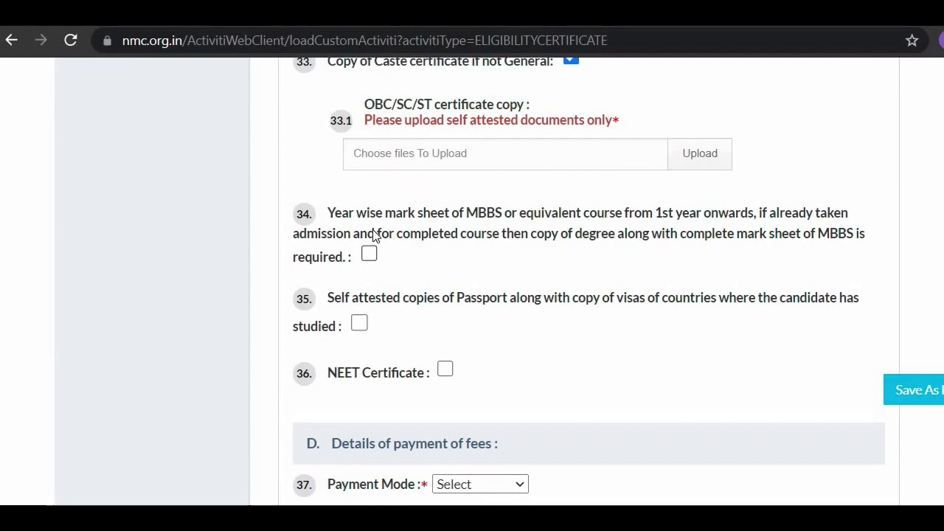
left_click(368, 257)
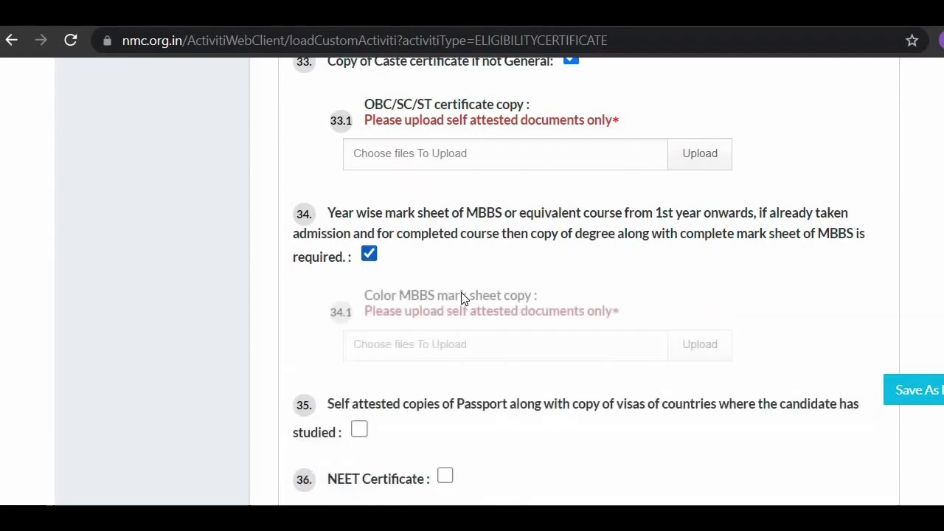
scroll(442, 295, "down", 1)
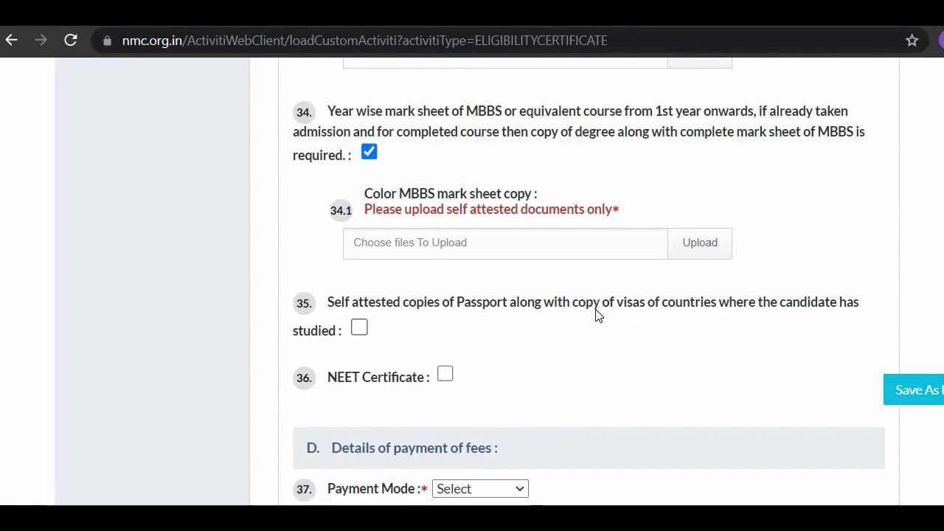
scroll(596, 315, "down", 2)
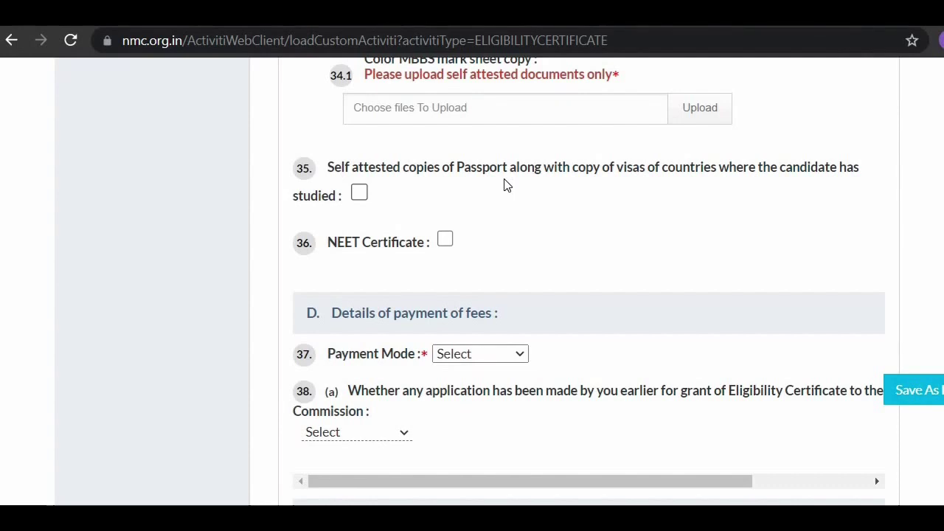
scroll(507, 185, "down", 1)
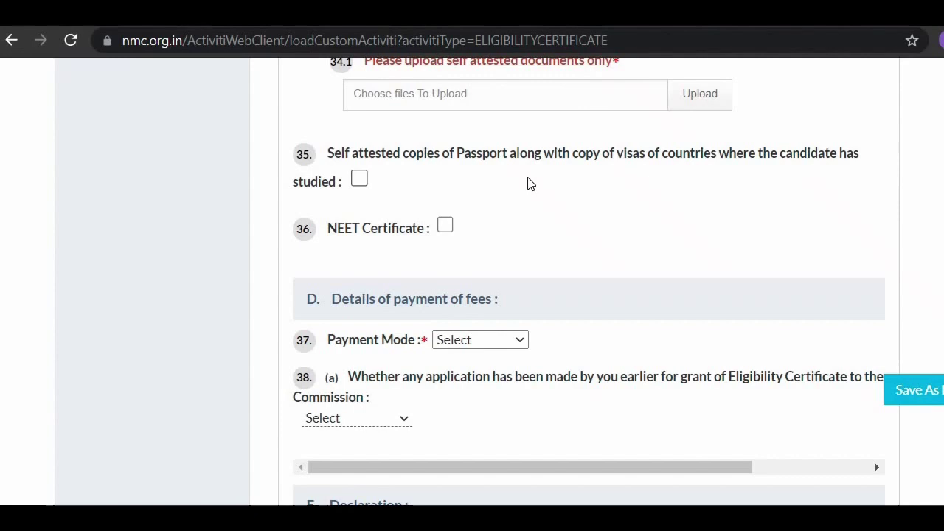
scroll(527, 184, "down", 2)
Step: Tick item 35 to include the passport copies with their upload field
left_click(360, 153)
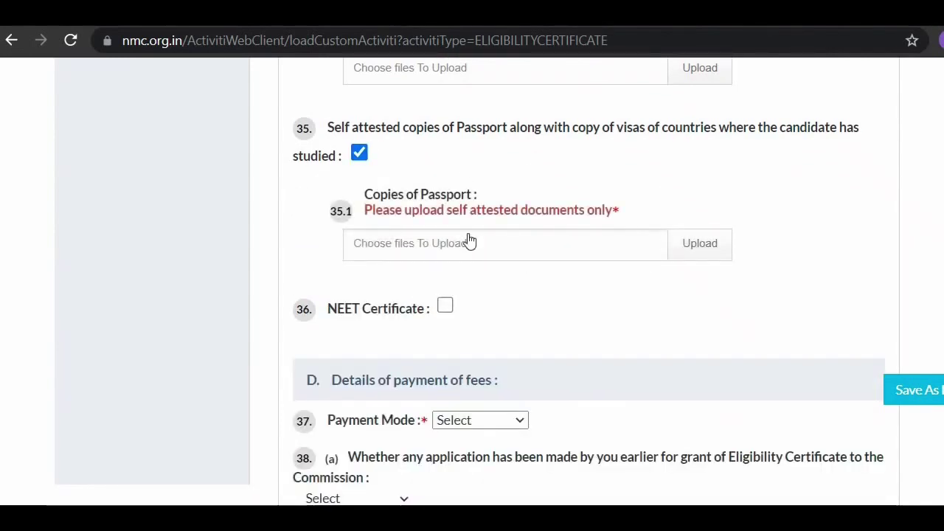
scroll(542, 265, "down", 2)
scroll(541, 265, "up", 1)
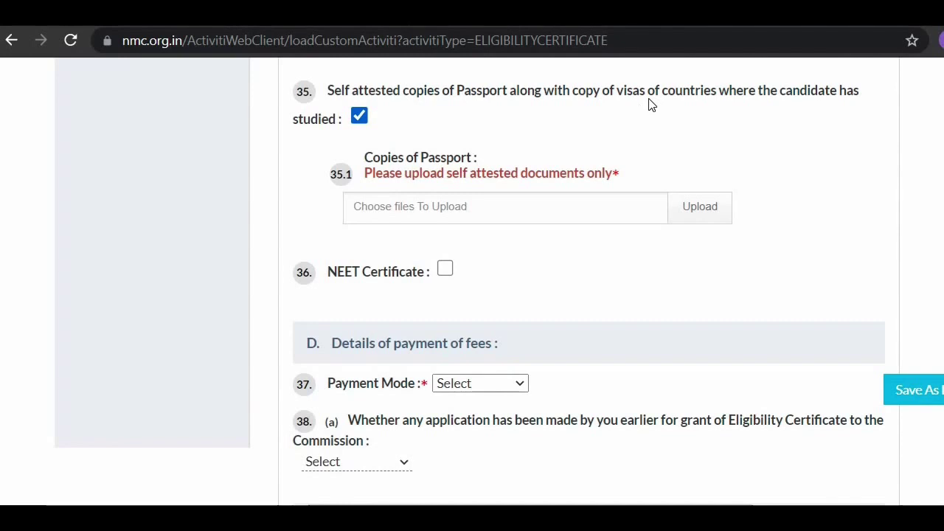
scroll(652, 106, "down", 1)
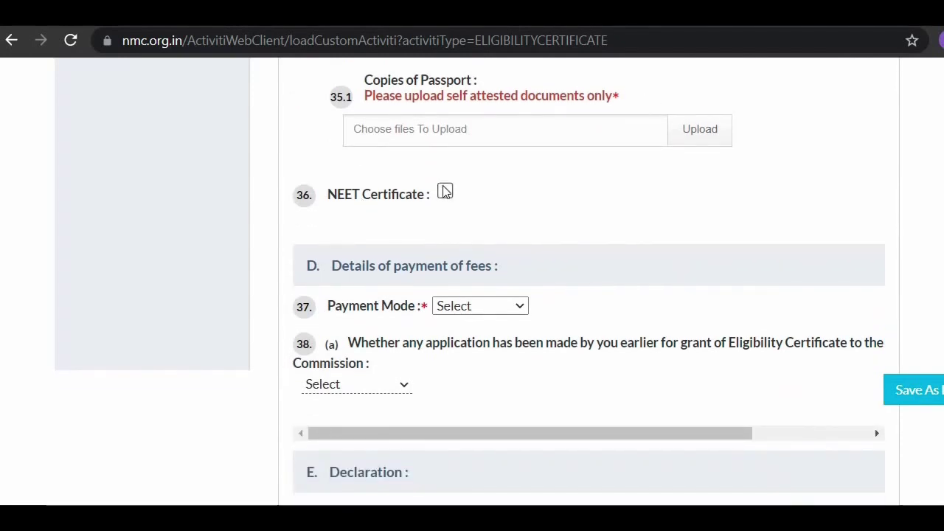
Step: Leave the NEET Certificate item unticked and scroll to the Declaration section
left_click(445, 191)
left_click(445, 192)
left_click(444, 192)
left_click(445, 192)
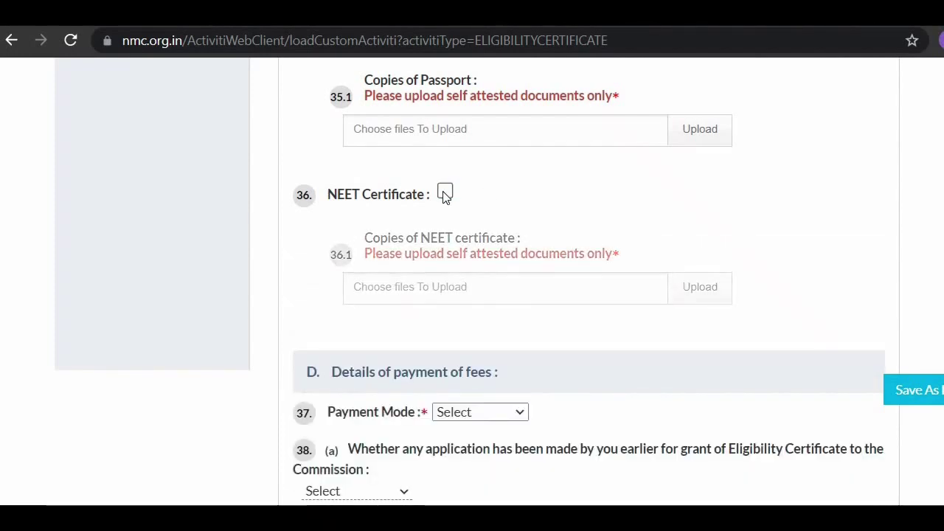
scroll(445, 198, "down", 1)
scroll(445, 197, "down", 2)
scroll(522, 198, "up", 1)
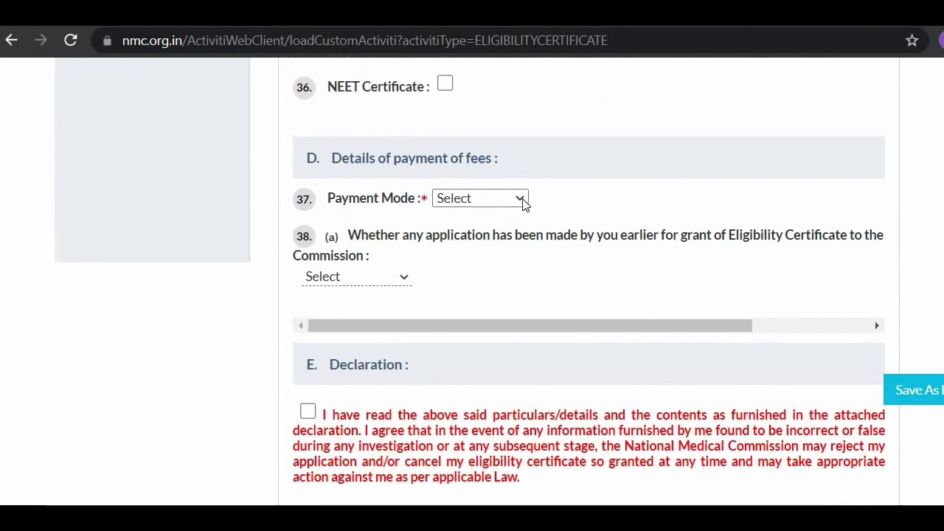
scroll(522, 205, "up", 2)
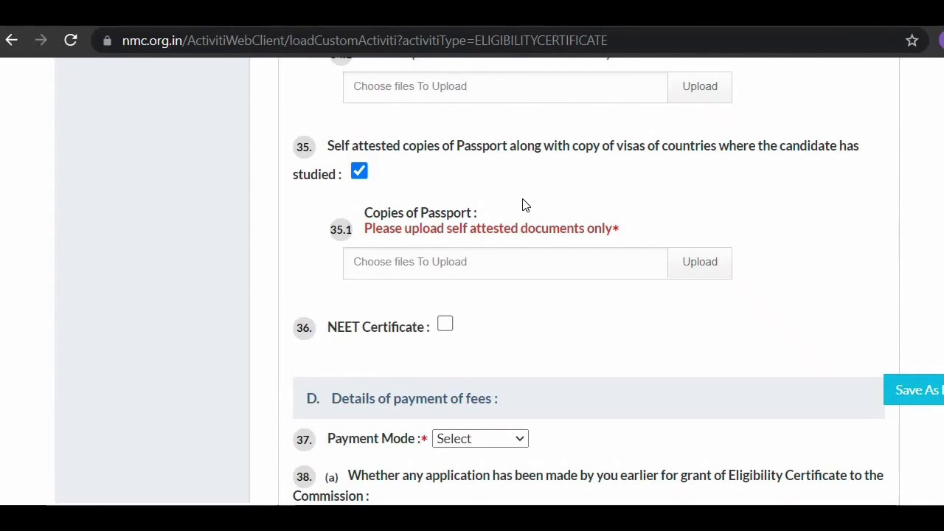
scroll(524, 205, "down", 2)
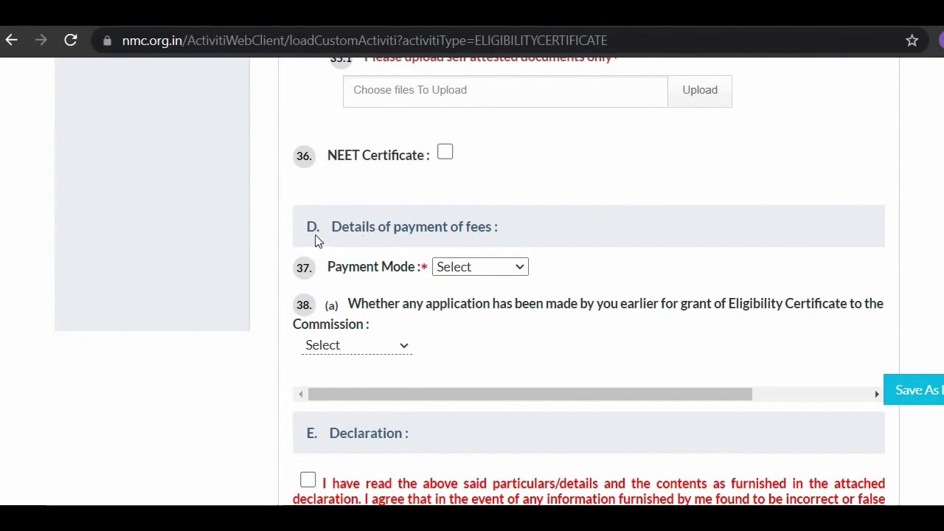
scroll(324, 236, "down", 1)
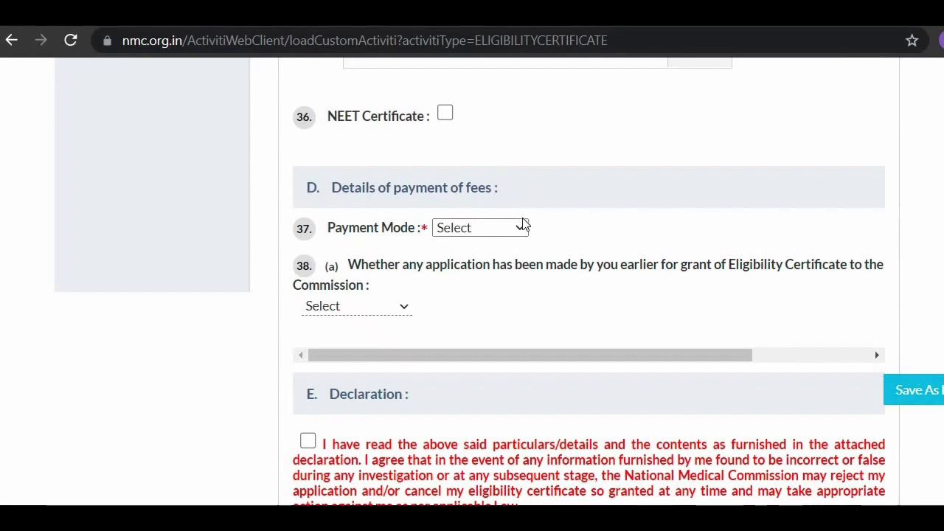
Step: Set the fee Payment Mode to Online
left_click(521, 226)
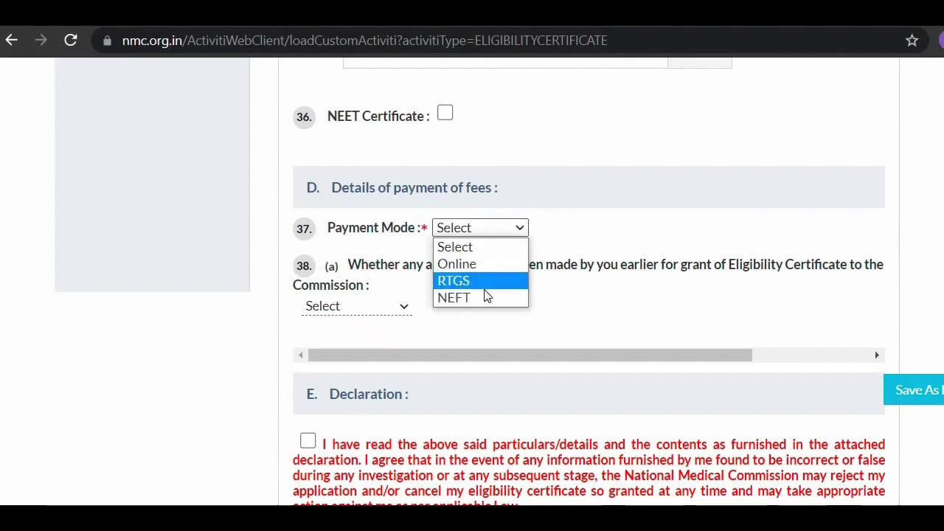
left_click(594, 230)
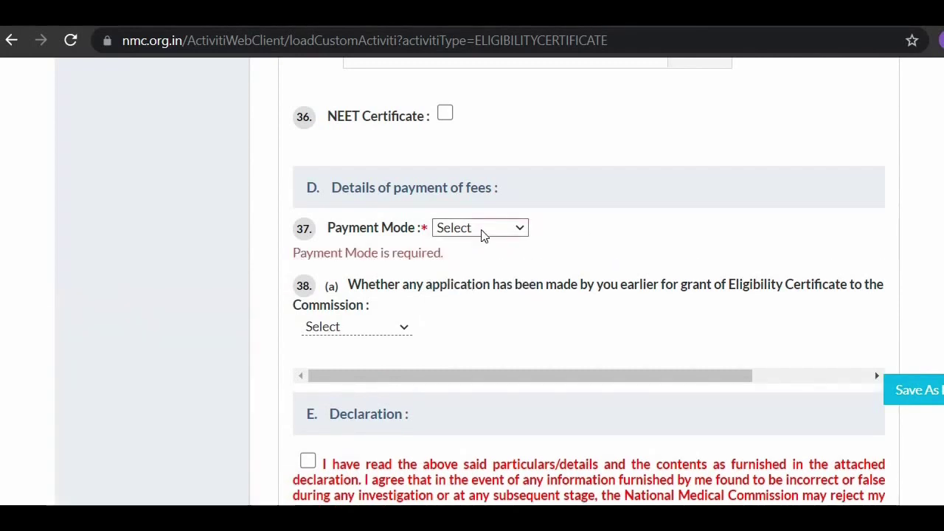
left_click(525, 230)
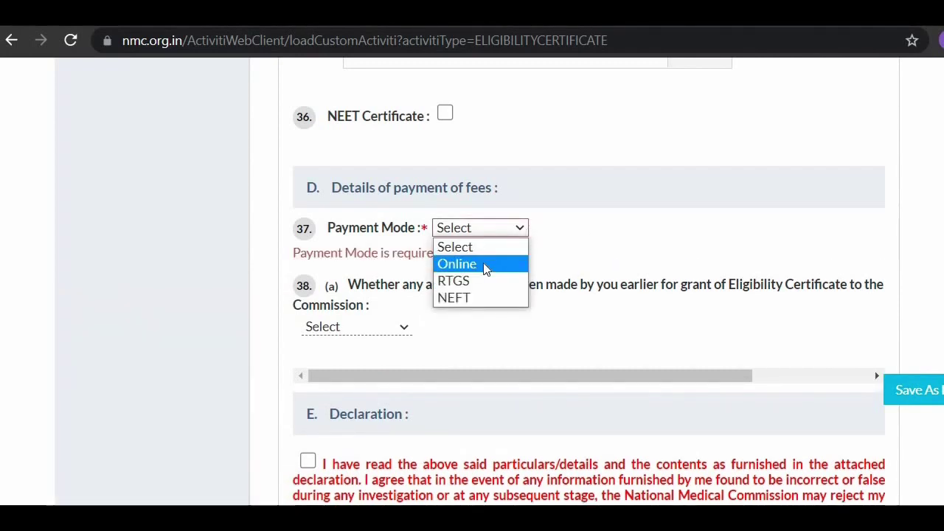
left_click(486, 268)
scroll(485, 267, "down", 1)
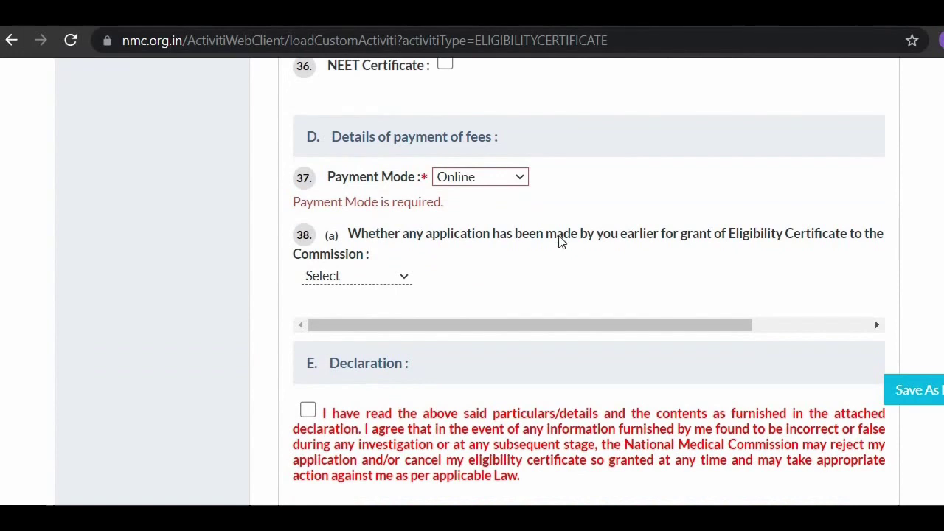
scroll(277, 208, "down", 1)
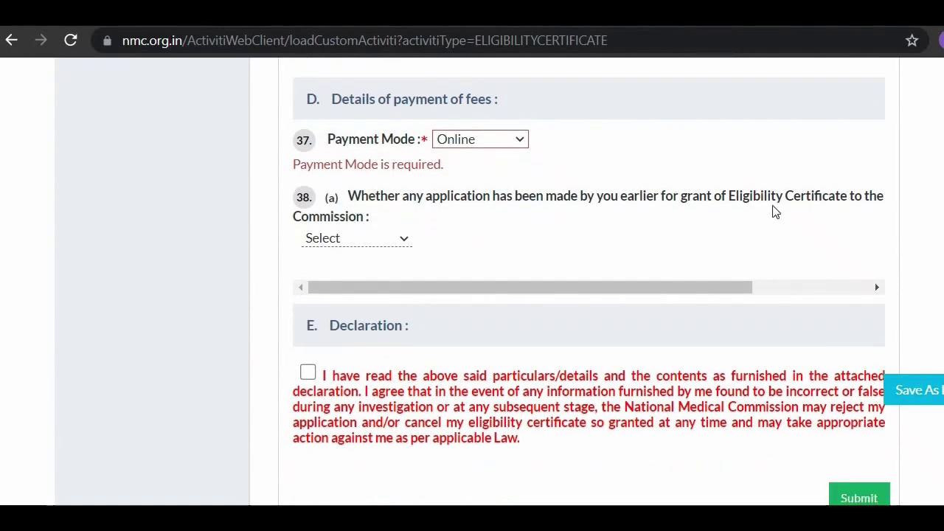
Step: Answer No to question 38(a) about an earlier eligibility-certificate application
left_click(397, 238)
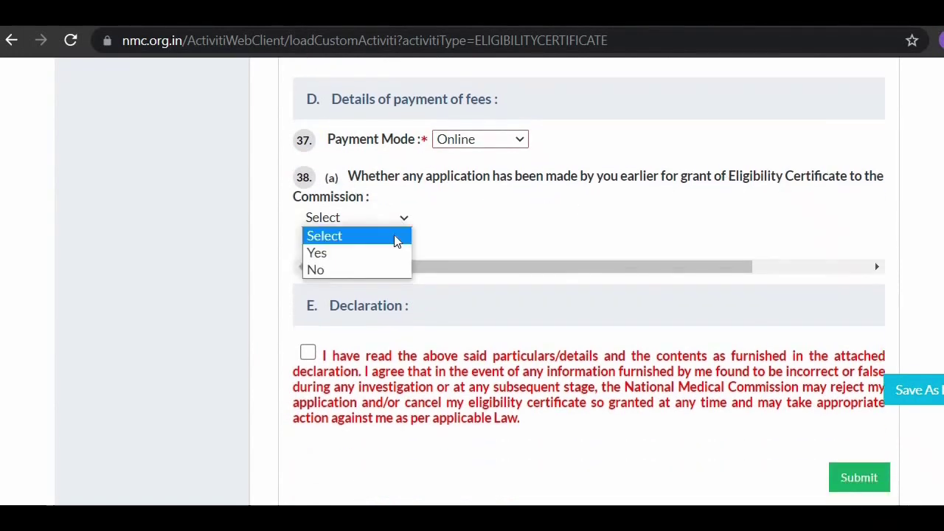
left_click(367, 273)
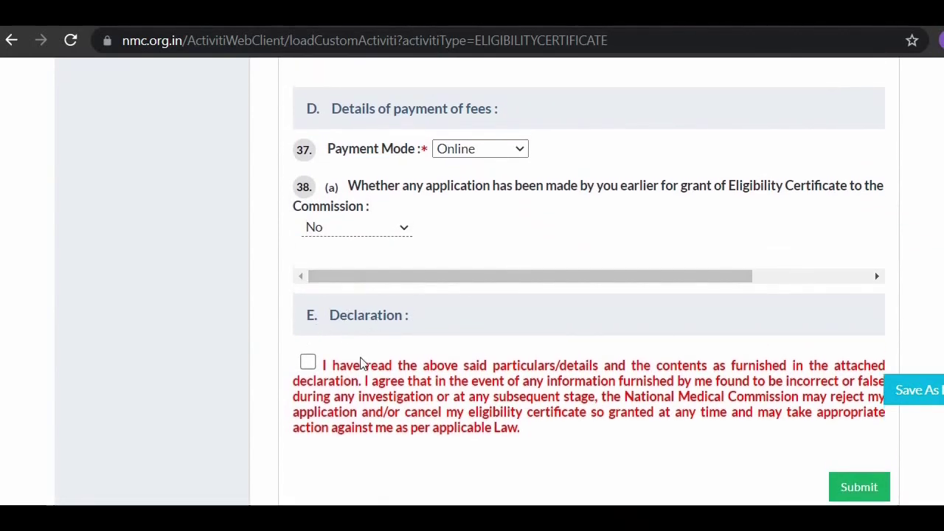
scroll(335, 350, "down", 1)
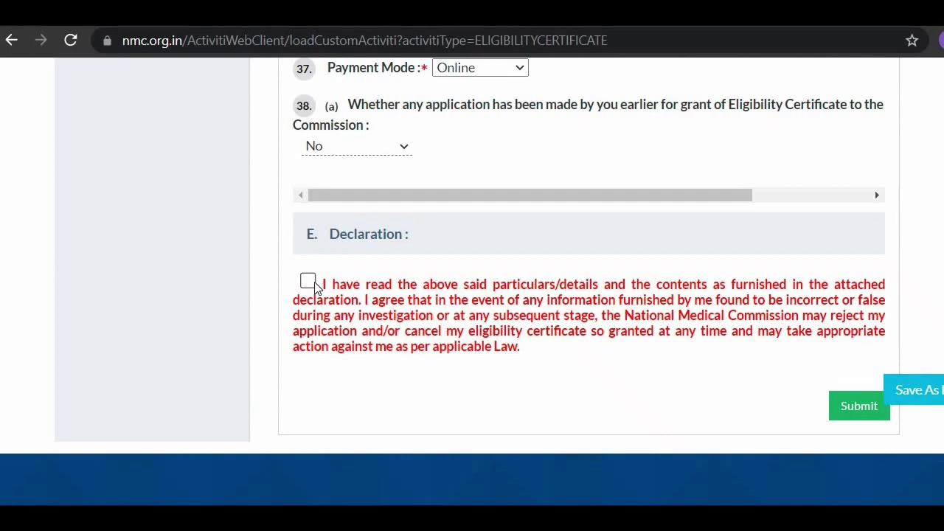
scroll(313, 284, "up", 1)
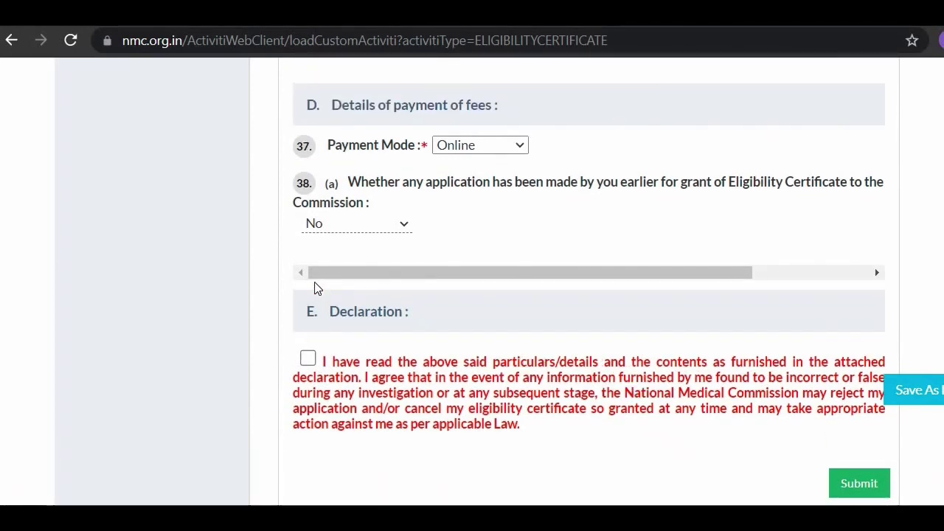
scroll(317, 287, "down", 1)
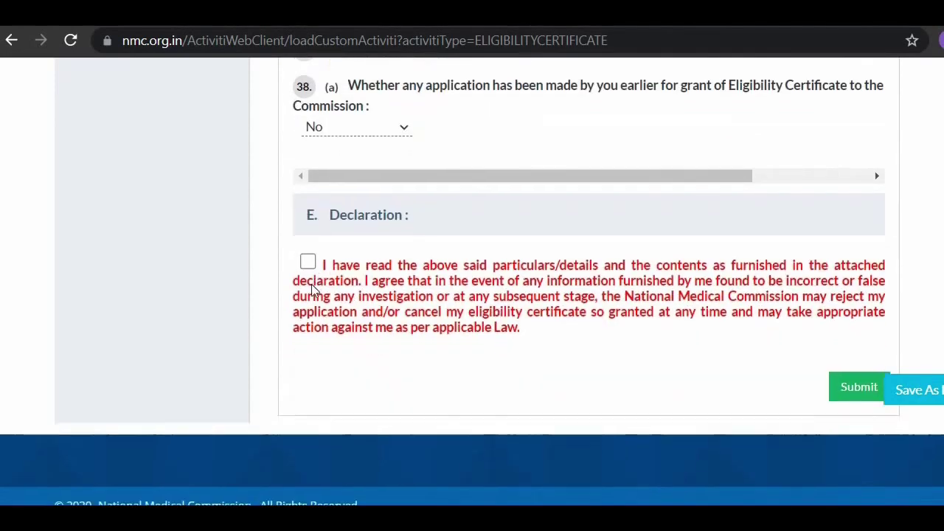
Step: Accept the declaration and bring up the Eligibility Certificate payment page showing Rs 2360.00
left_click(307, 263)
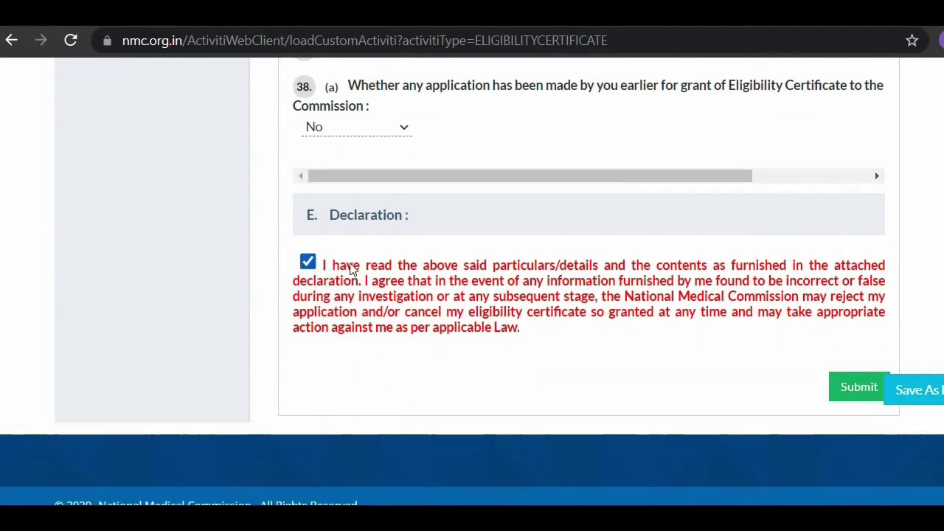
scroll(434, 244, "up", 1)
scroll(436, 242, "down", 1)
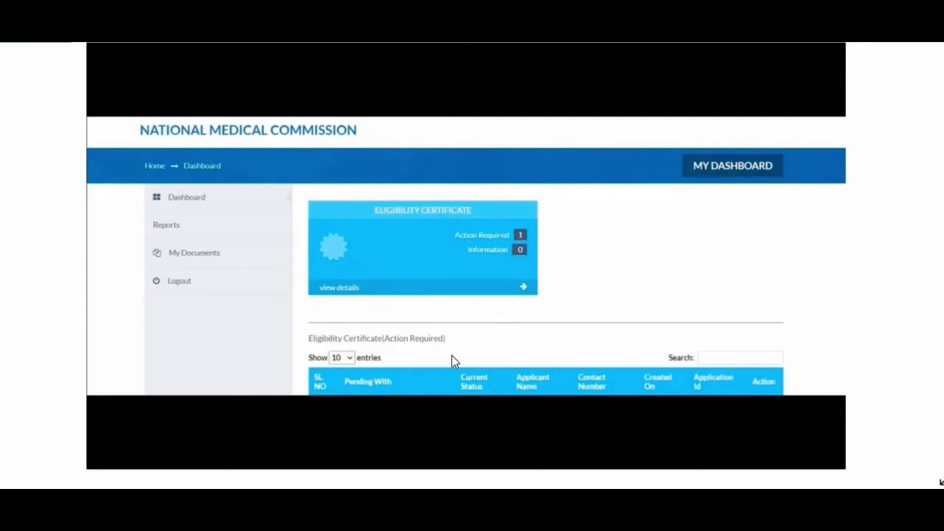
left_click(358, 247)
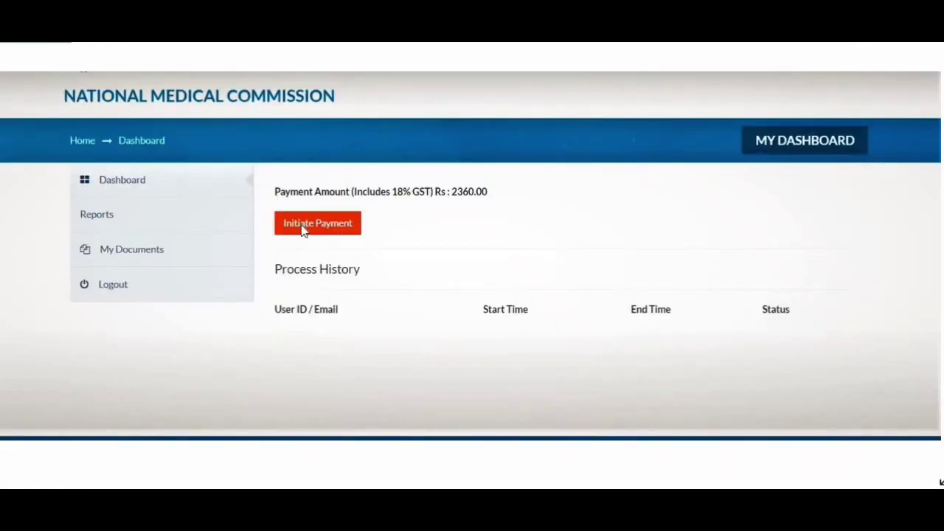